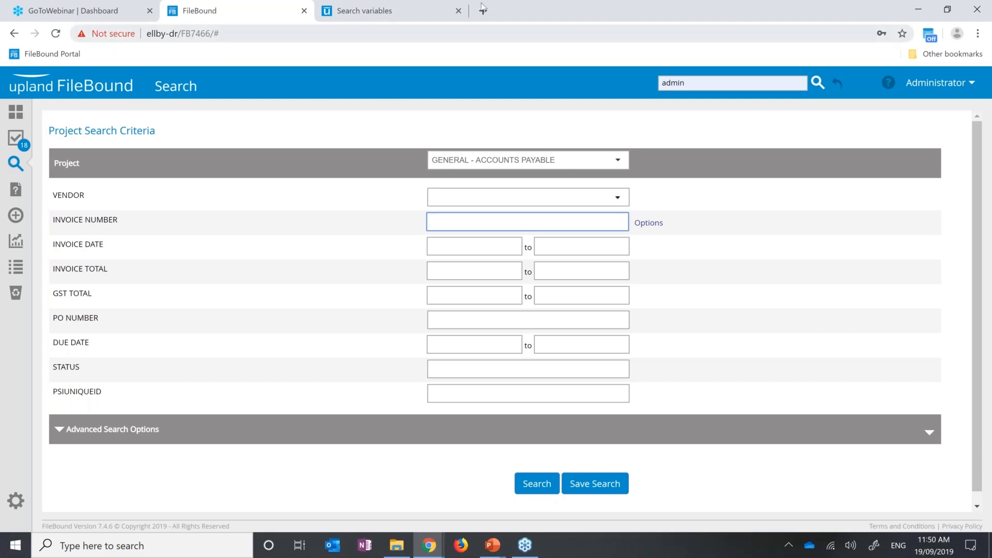
# Close the Search variables page and switch to the portal window with the RCTI Submission form
pyautogui.click(458, 11)
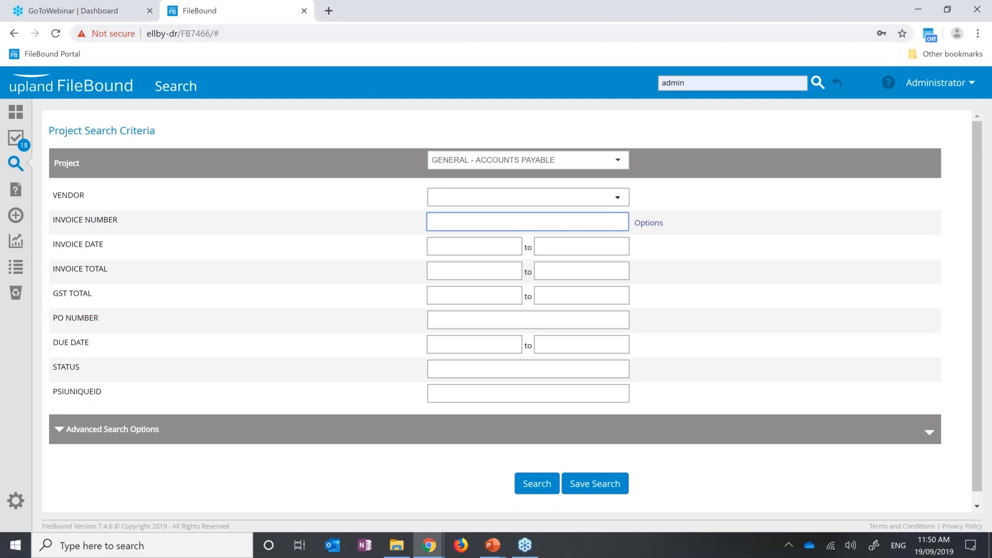
pyautogui.click(428, 545)
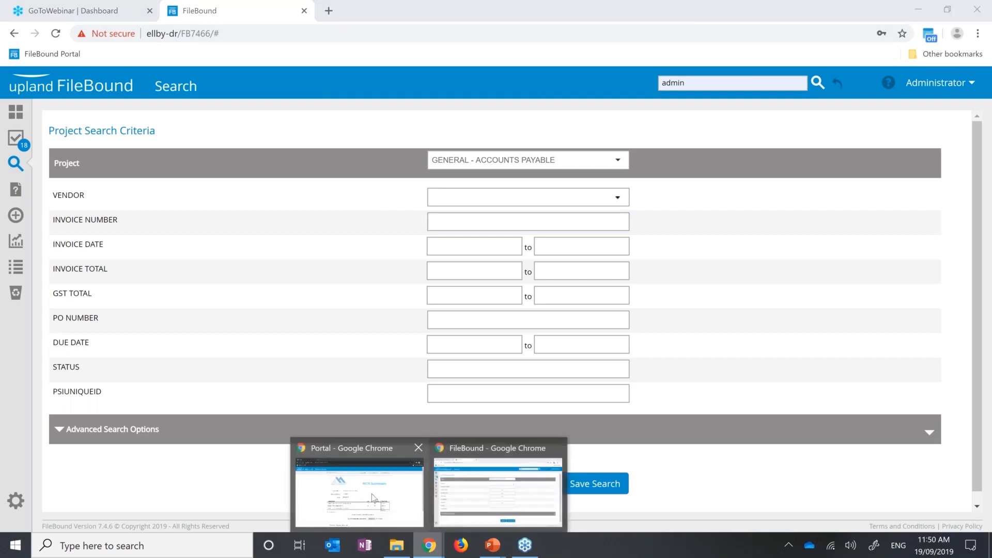
pyautogui.click(372, 499)
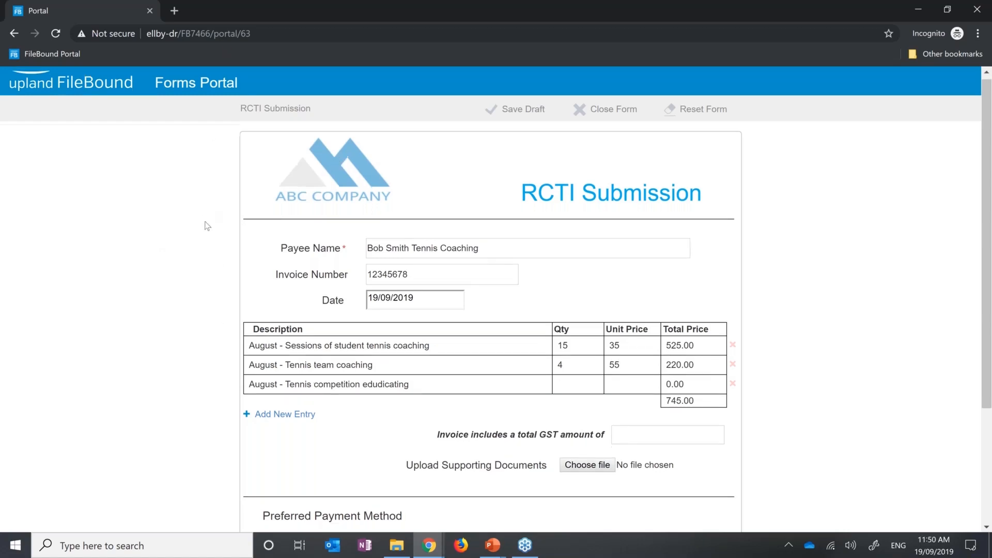
# Enter quantity 1 and unit price 500 for the August tennis competition line of the RCTI form
pyautogui.scroll(-1, 207, 226)
pyautogui.scroll(-1, 207, 226)
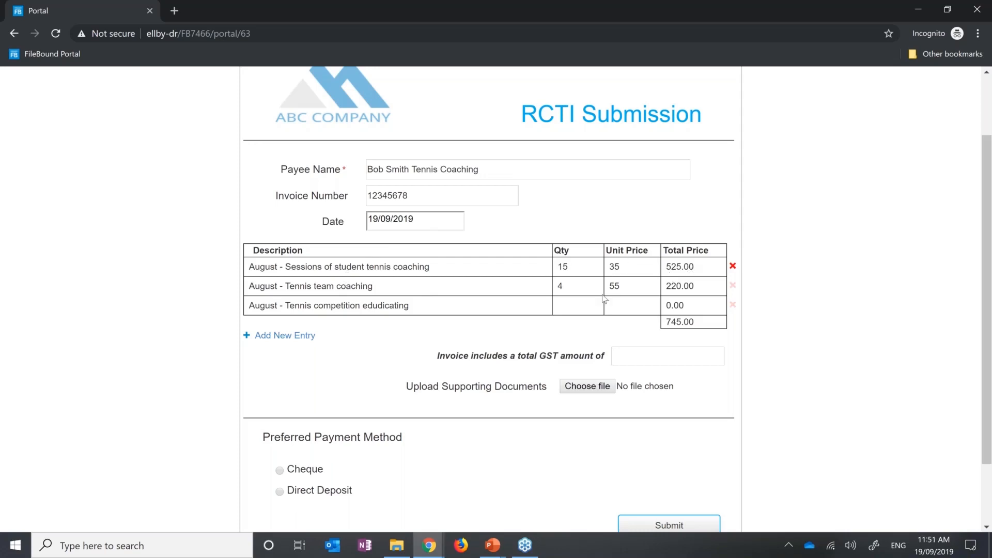
pyautogui.click(571, 306)
pyautogui.write('1')
pyautogui.press('Tab')
pyautogui.write('500')
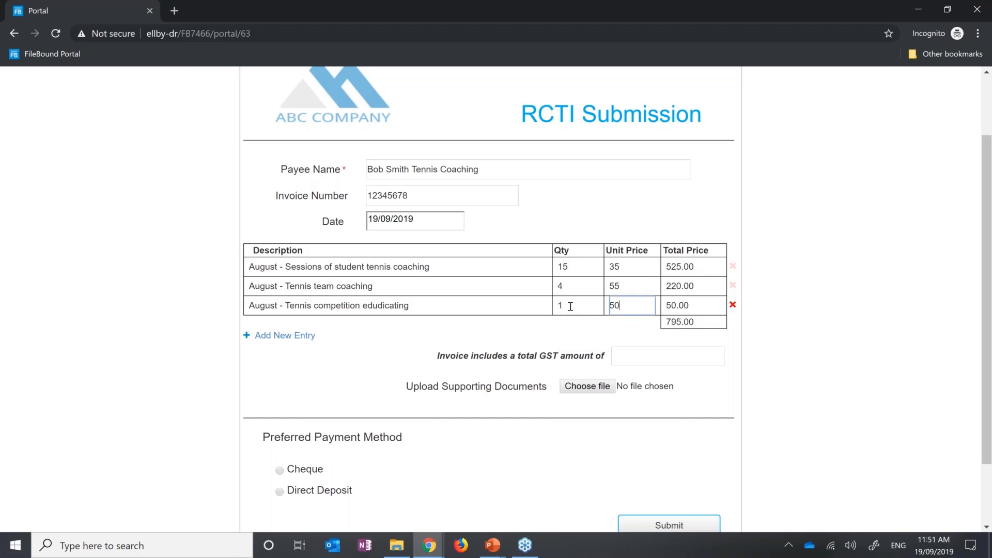
pyautogui.click(388, 306)
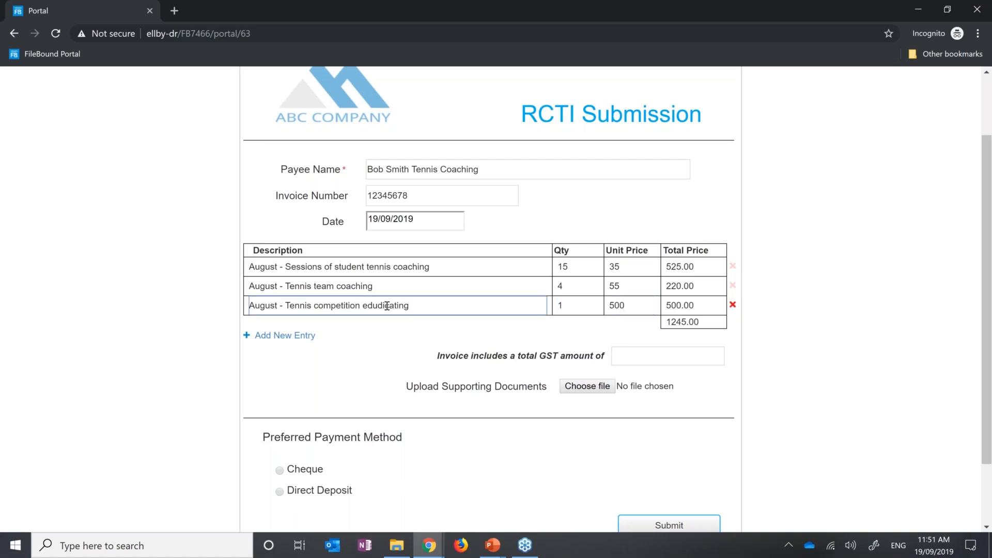
pyautogui.press('BackSpace')
pyautogui.press('BackSpace')
pyautogui.hotkey('ctrl', 'z')
pyautogui.click(565, 308)
pyautogui.click(638, 309)
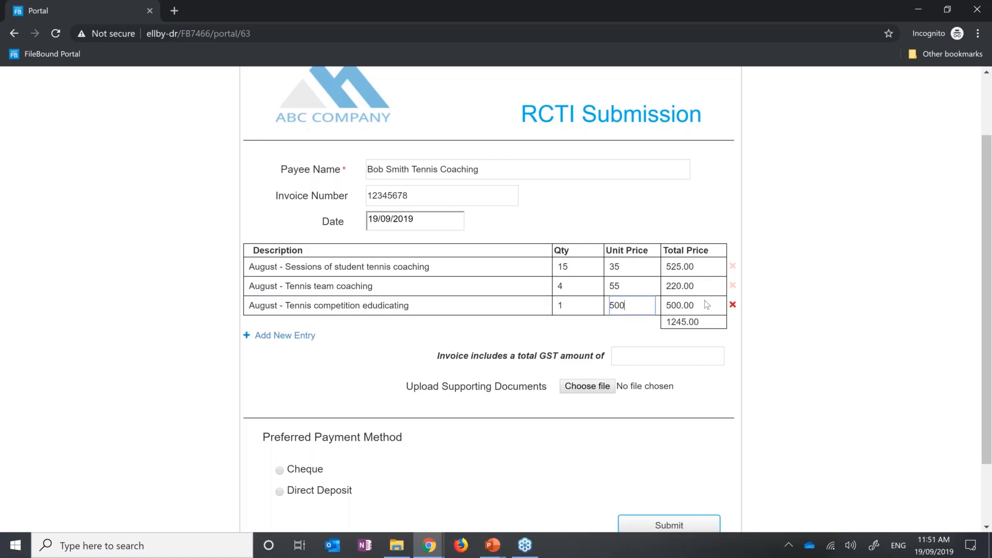
pyautogui.click(708, 306)
# Set the unit price of the August tennis competition line to 700
pyautogui.moveTo(642, 304); pyautogui.dragTo(613, 306)
pyautogui.press('BackSpace')
pyautogui.press('BackSpace')
pyautogui.write('700')
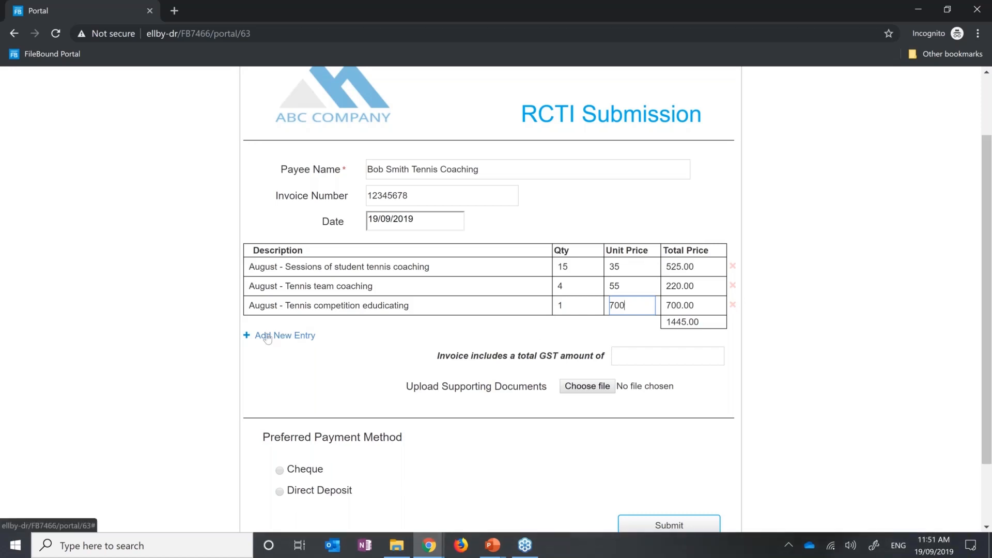
# Add an "August - Tennis equipment hire" entry with quantity 1 and unit price 350, followed by another blank entry row
pyautogui.click(295, 337)
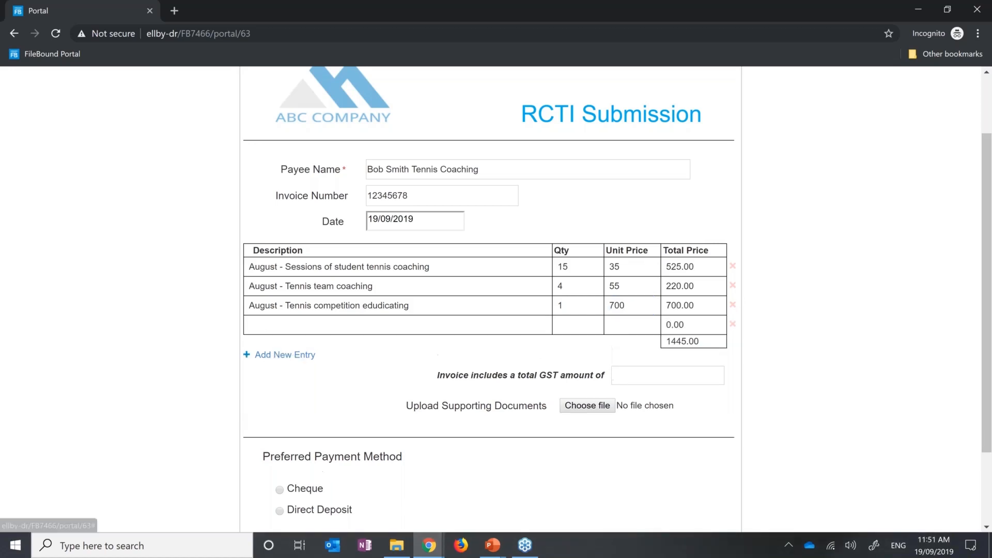
pyautogui.click(295, 325)
pyautogui.click(297, 351)
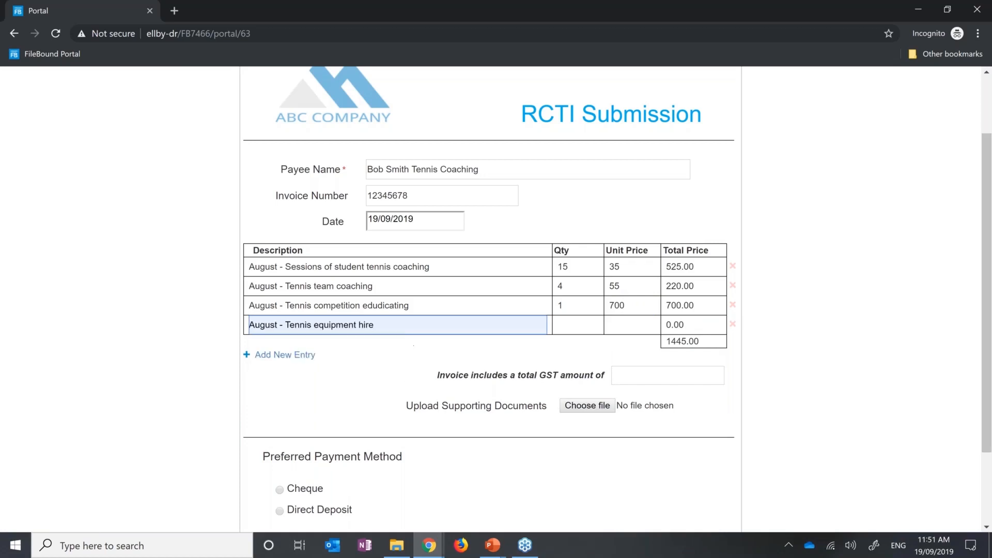
pyautogui.click(563, 325)
pyautogui.write('1')
pyautogui.press('Tab')
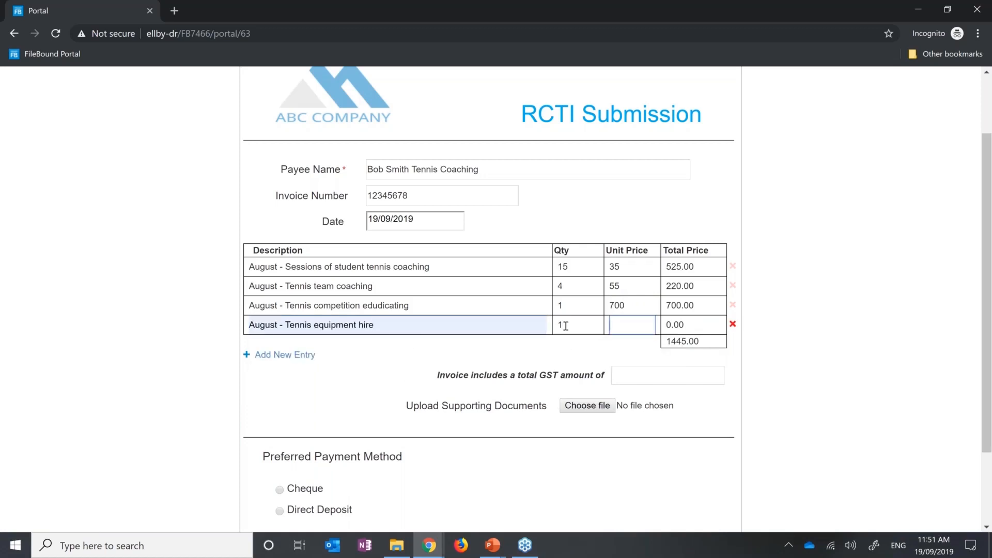
pyautogui.click(622, 327)
pyautogui.click(631, 352)
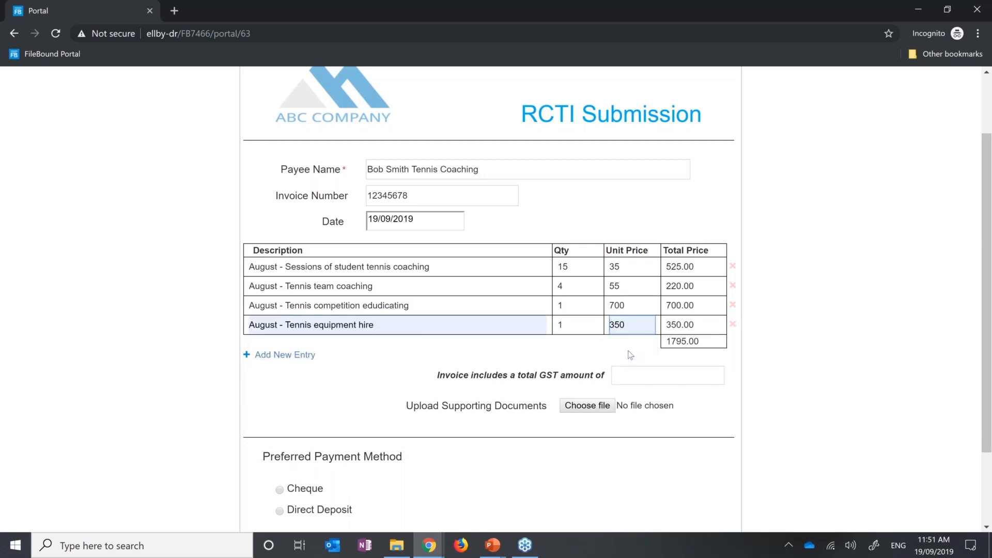
pyautogui.press('Tab')
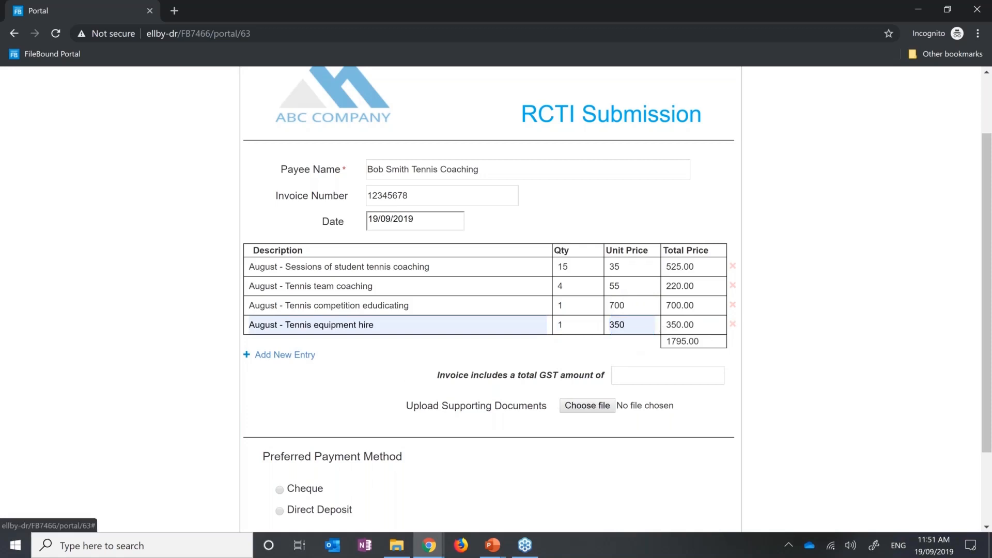
pyautogui.press('Return')
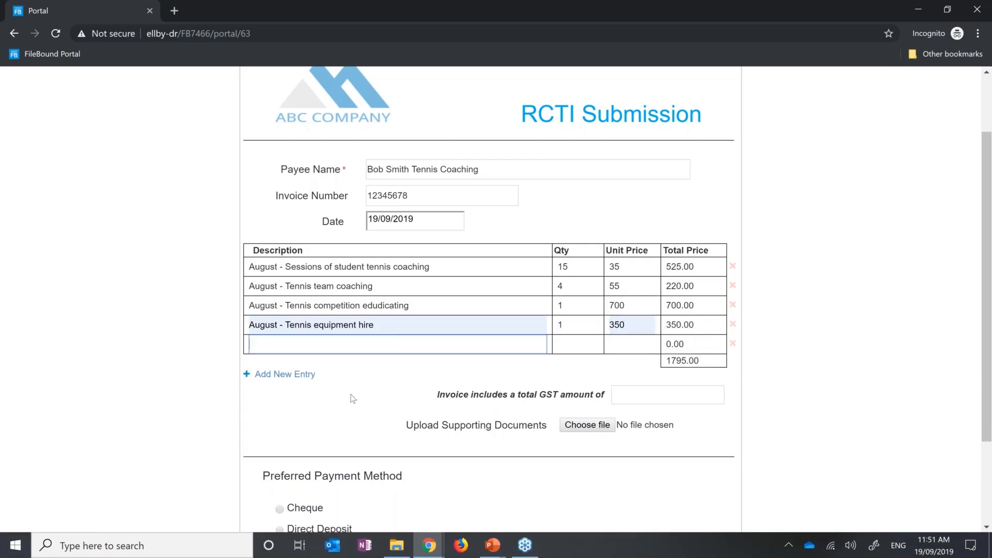
# Try Cheque as the preferred payment method to show its name field, and switch the method to Direct Deposit
pyautogui.scroll(-3, 299, 415)
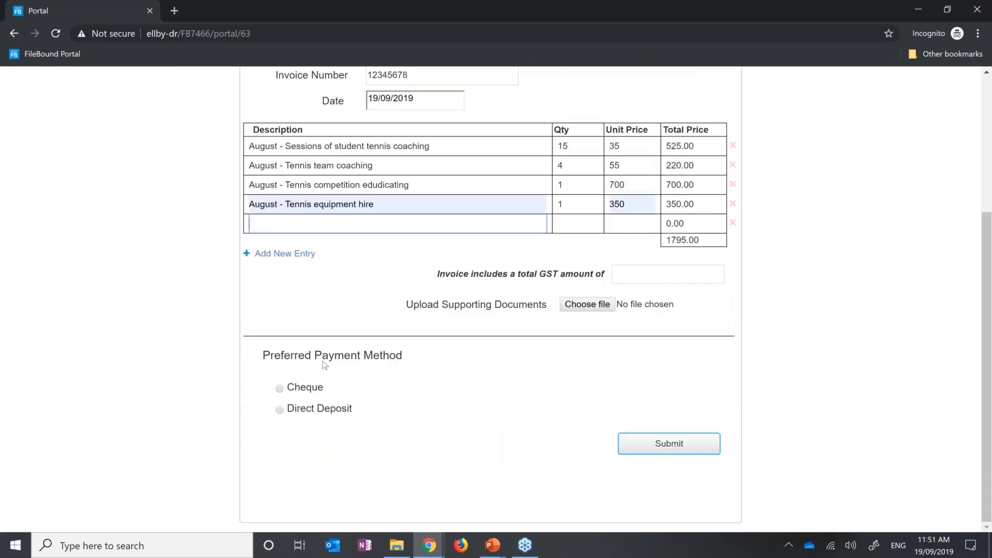
pyautogui.click(279, 388)
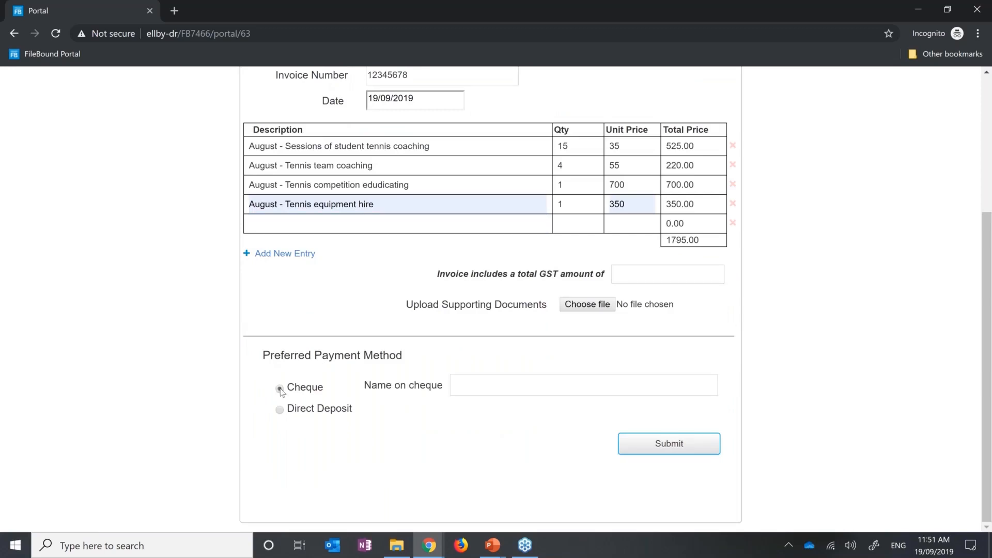
pyautogui.click(484, 380)
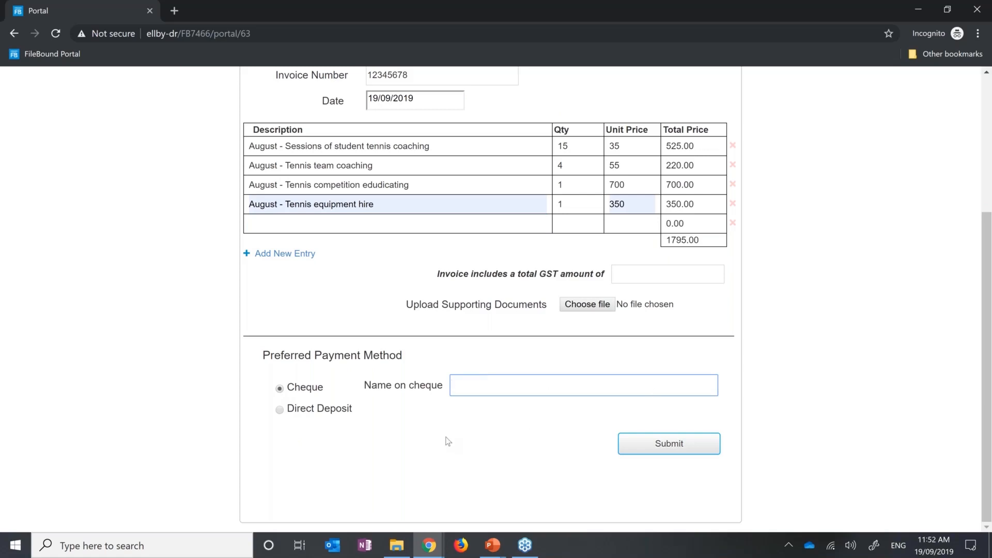
pyautogui.click(280, 411)
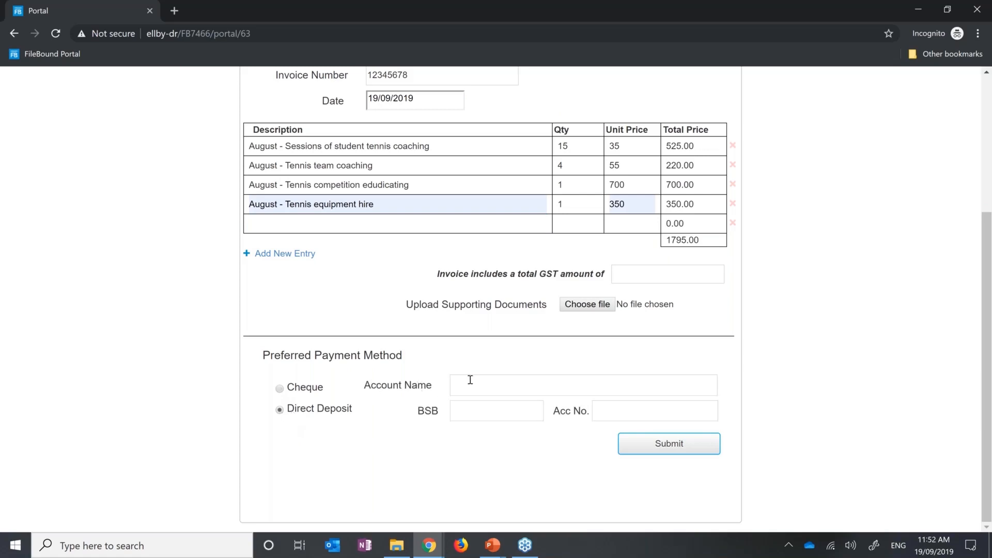
pyautogui.scroll(3, 799, 217)
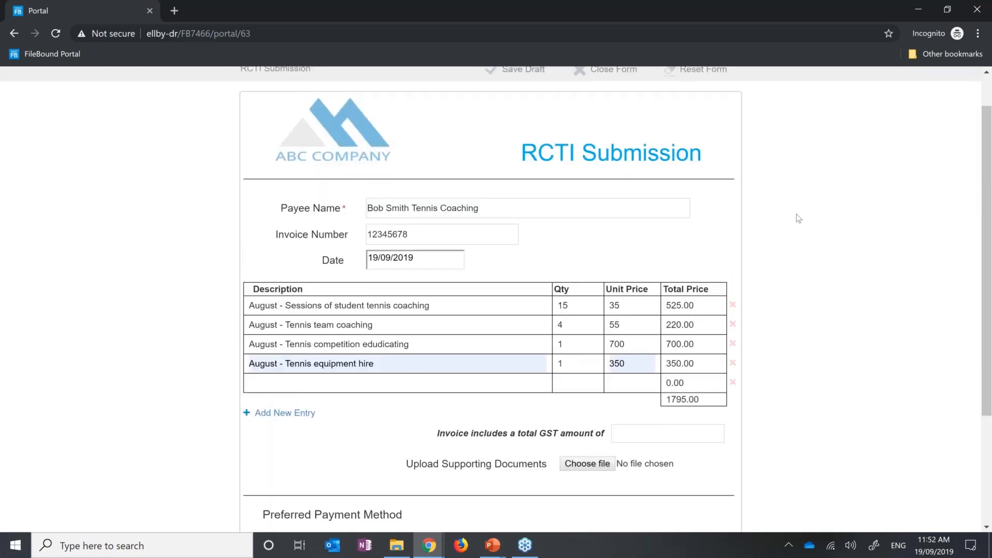
pyautogui.scroll(1, 798, 216)
pyautogui.scroll(-4, 798, 216)
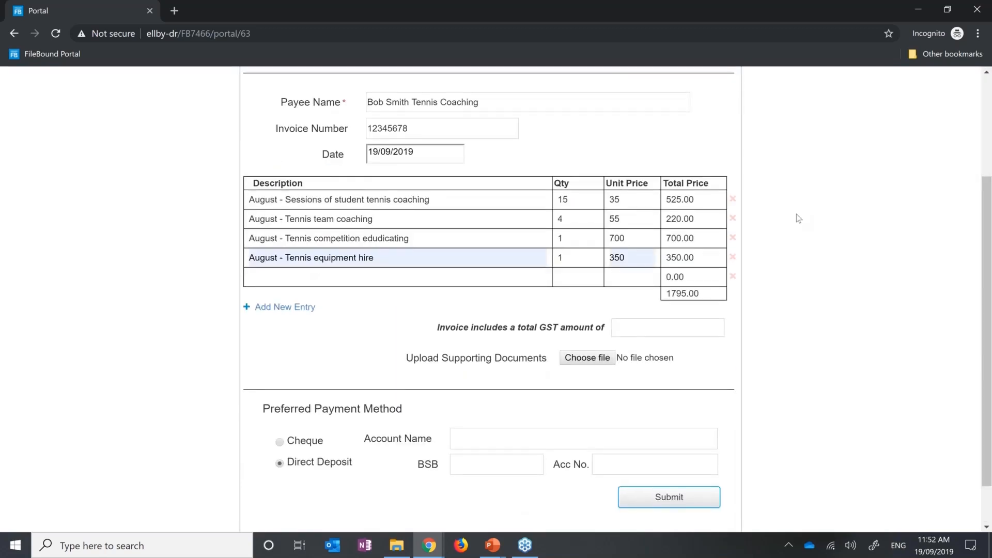
pyautogui.scroll(-1, 799, 218)
# Return to the main FileBound window and open the HR - EMPLOYEES project in Administration
pyautogui.click(918, 9)
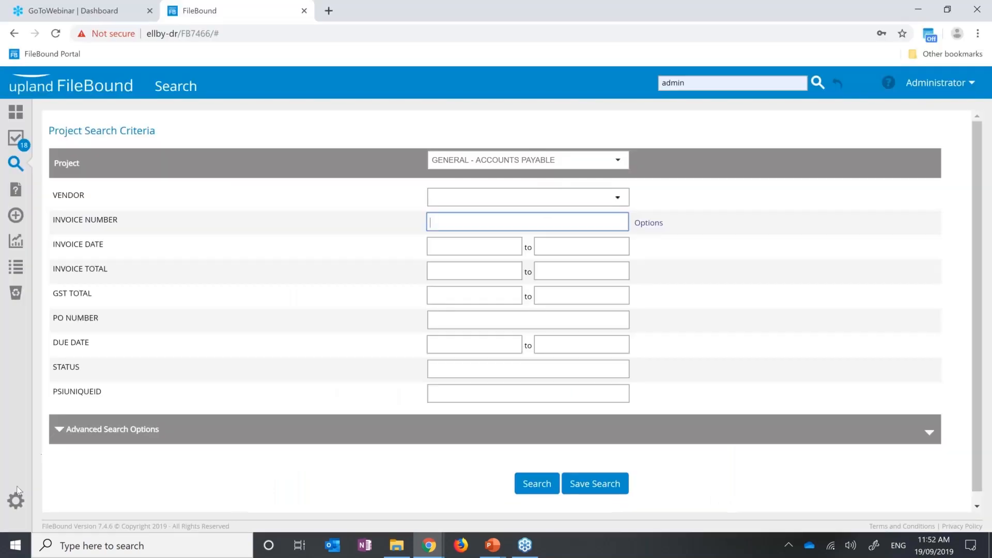
pyautogui.click(16, 501)
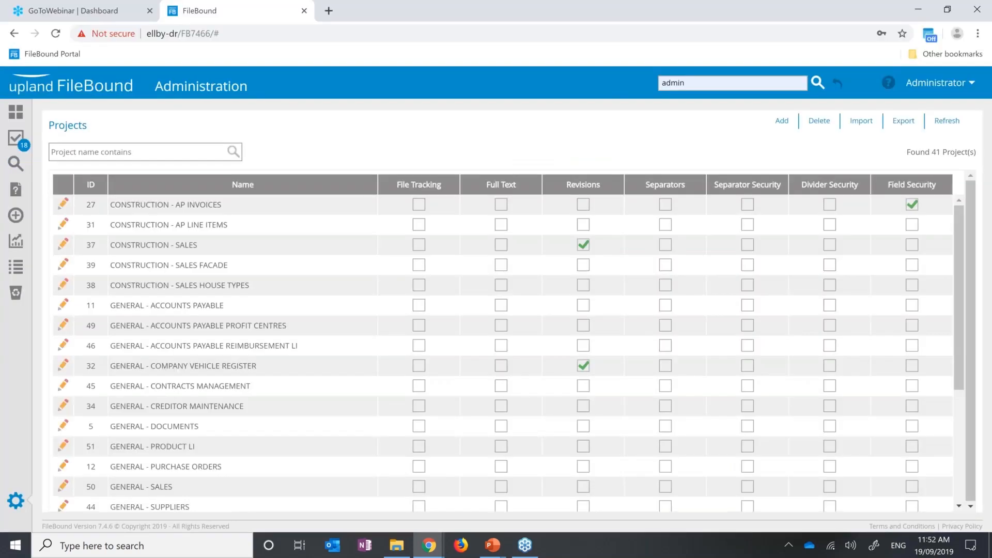
pyautogui.scroll(-4, 187, 477)
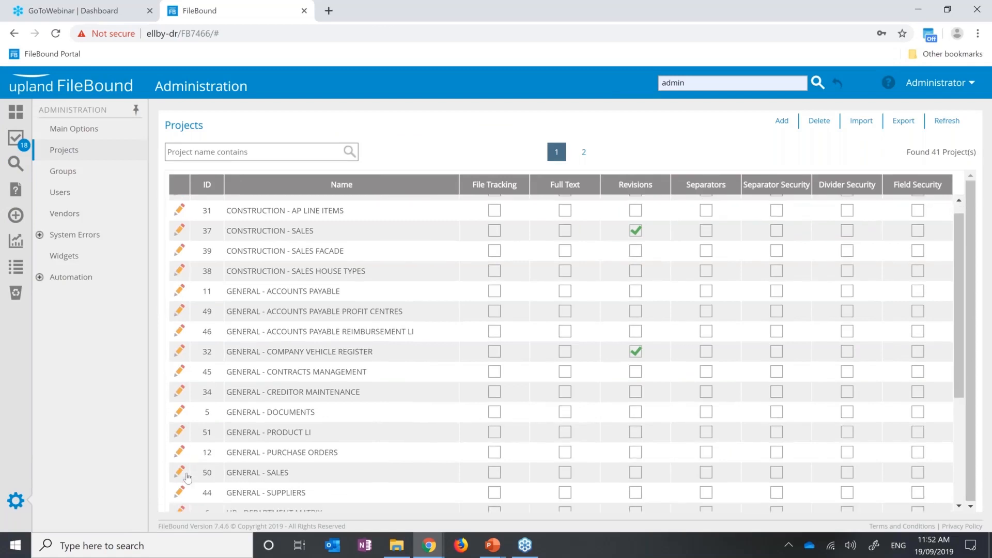
# Open the Time-off Request Form from the project's web forms in the Form Designer
pyautogui.click(404, 125)
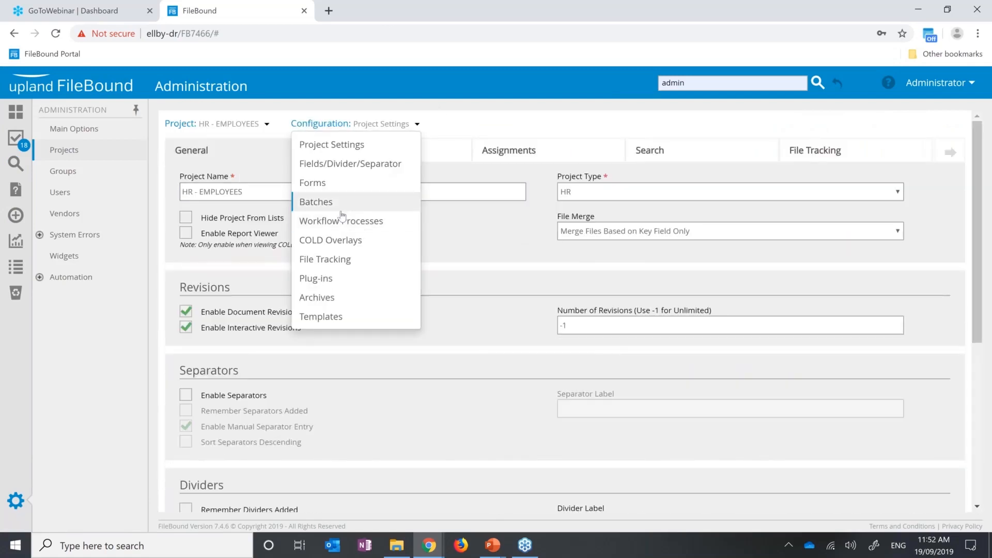
pyautogui.click(350, 188)
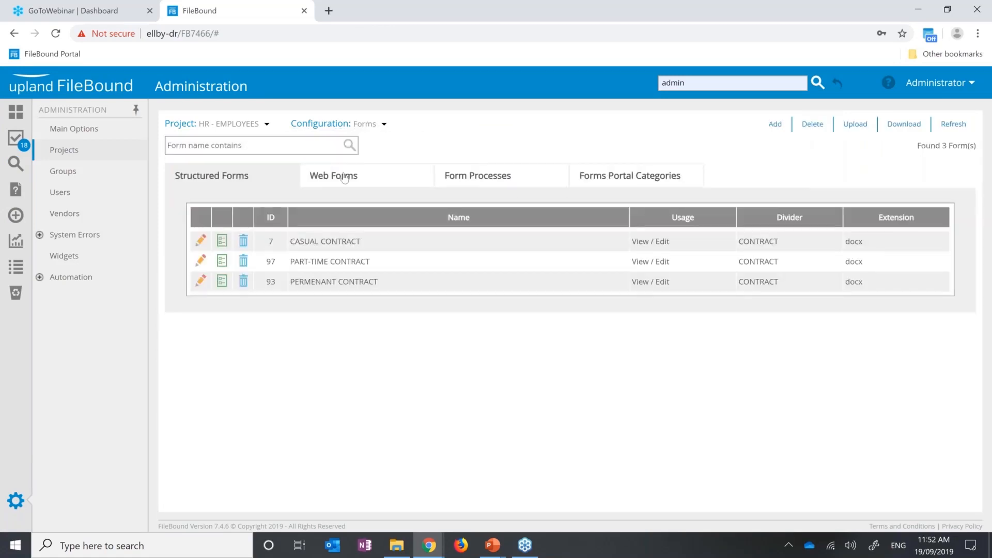
pyautogui.click(345, 178)
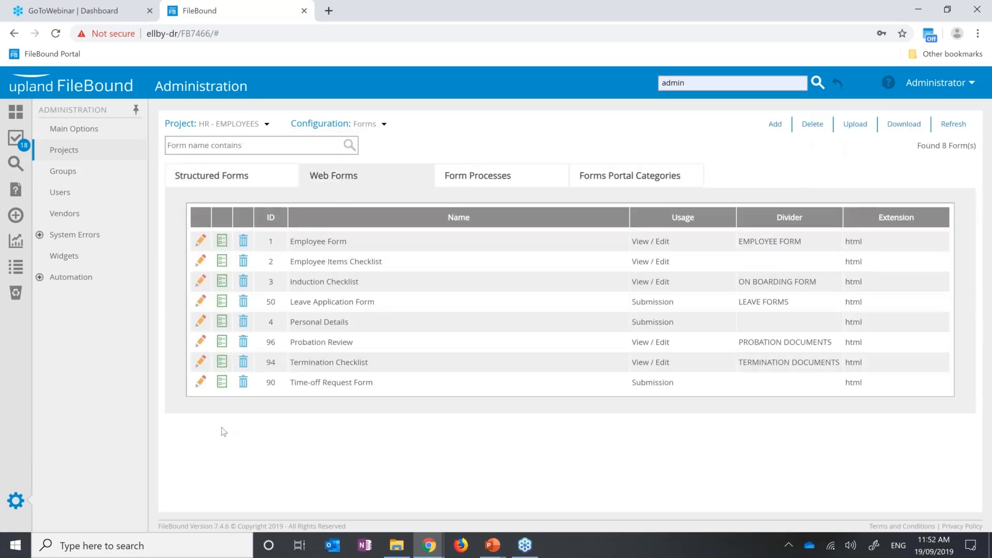
pyautogui.click(222, 383)
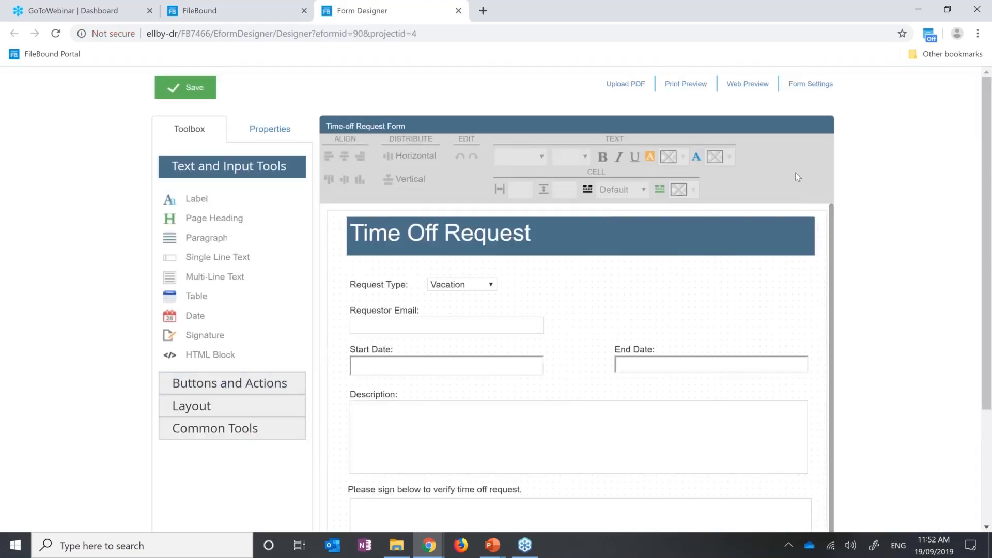
# Preview the time-off form as a web page, trying the Sick Day request type and a freehand signature, and close the preview
pyautogui.click(748, 85)
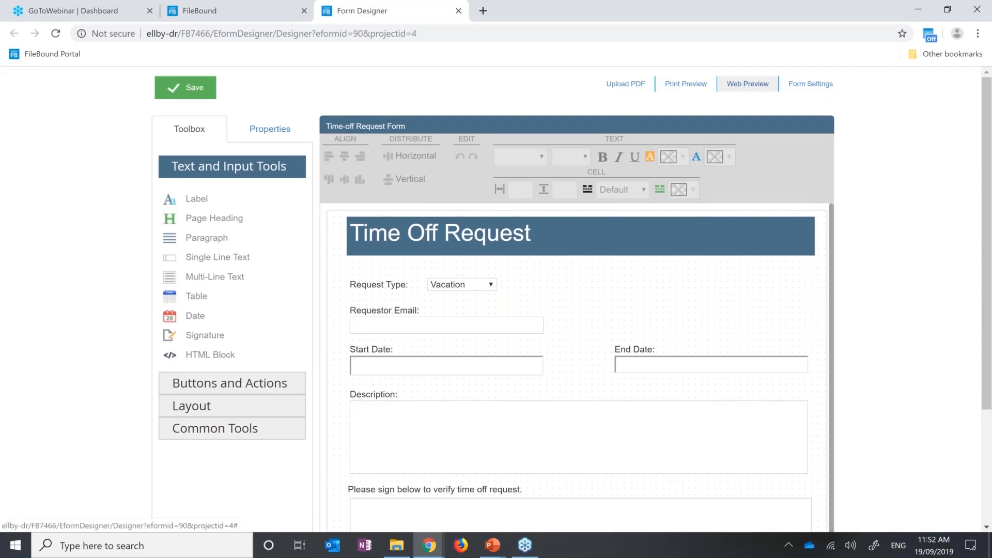
pyautogui.click(395, 151)
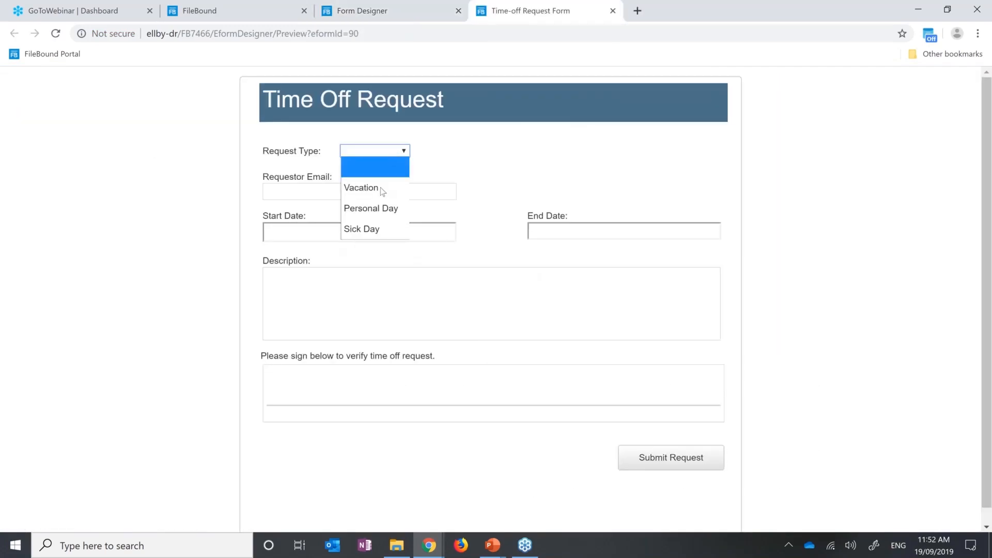
pyautogui.click(377, 227)
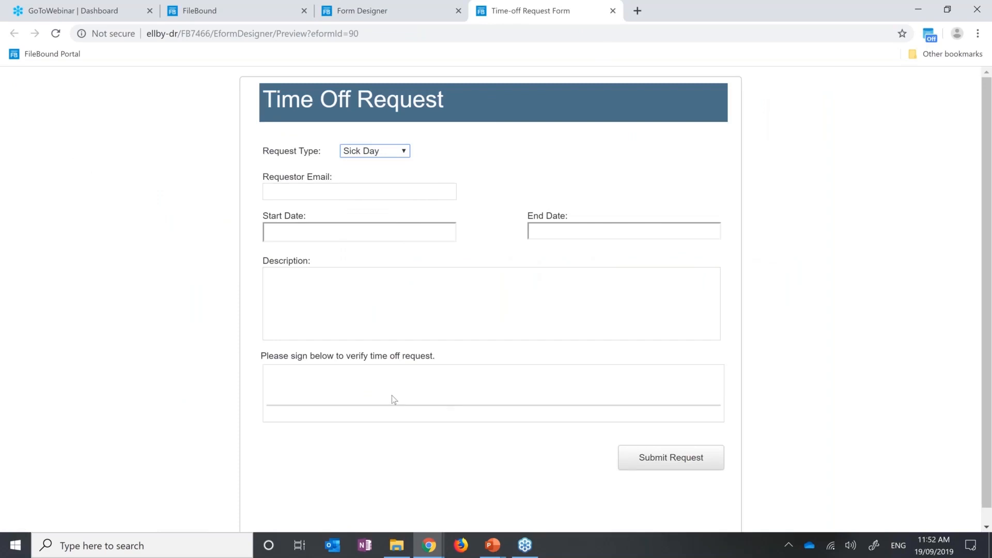
pyautogui.moveTo(363, 384); pyautogui.dragTo(694, 402)
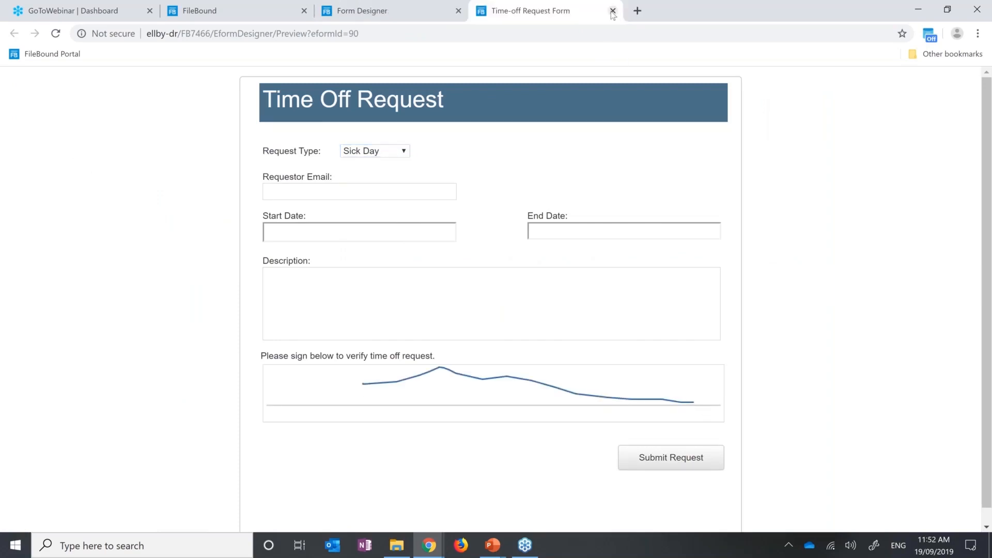
pyautogui.click(612, 11)
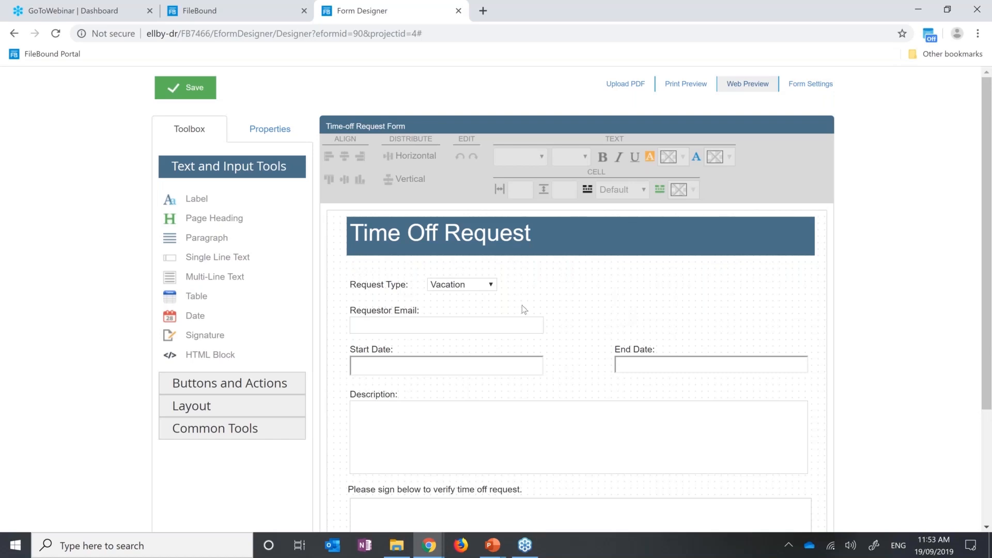
# Add a File Upload control beside the Requestor Email field, just above End Date
pyautogui.scroll(-1, 41, 386)
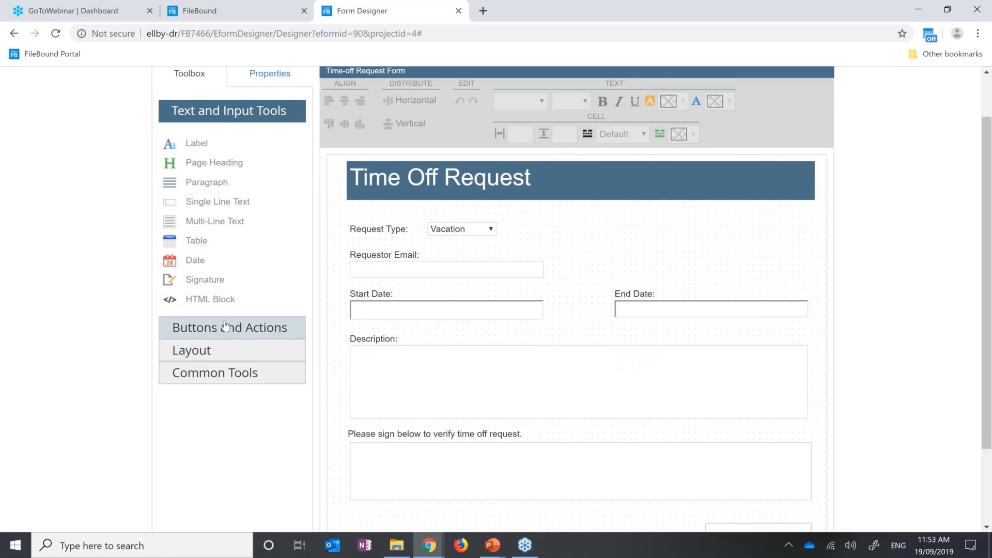
pyautogui.click(226, 325)
pyautogui.moveTo(206, 242); pyautogui.dragTo(627, 257)
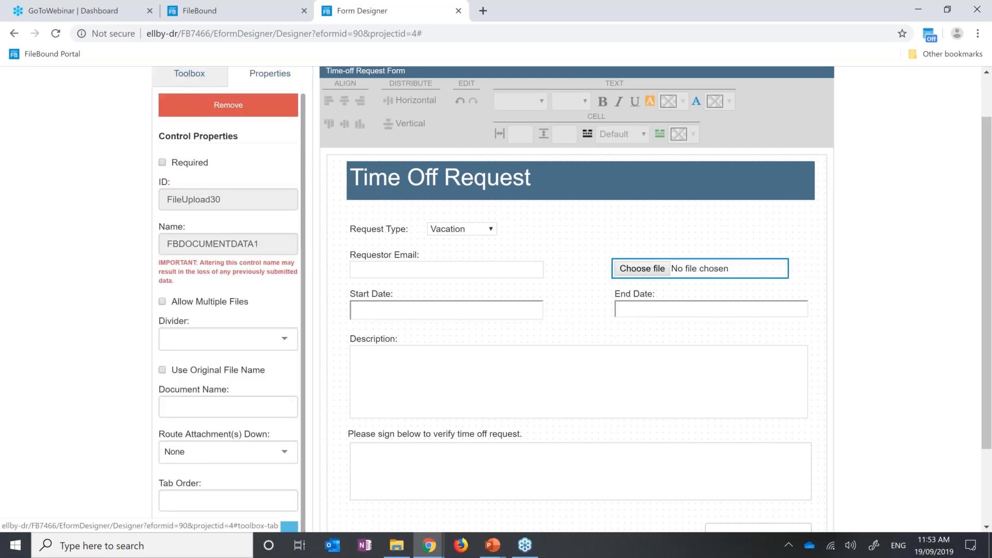
# Add a label above the file upload control with the text "Upload Medical Certificate"
pyautogui.click(191, 75)
pyautogui.click(266, 110)
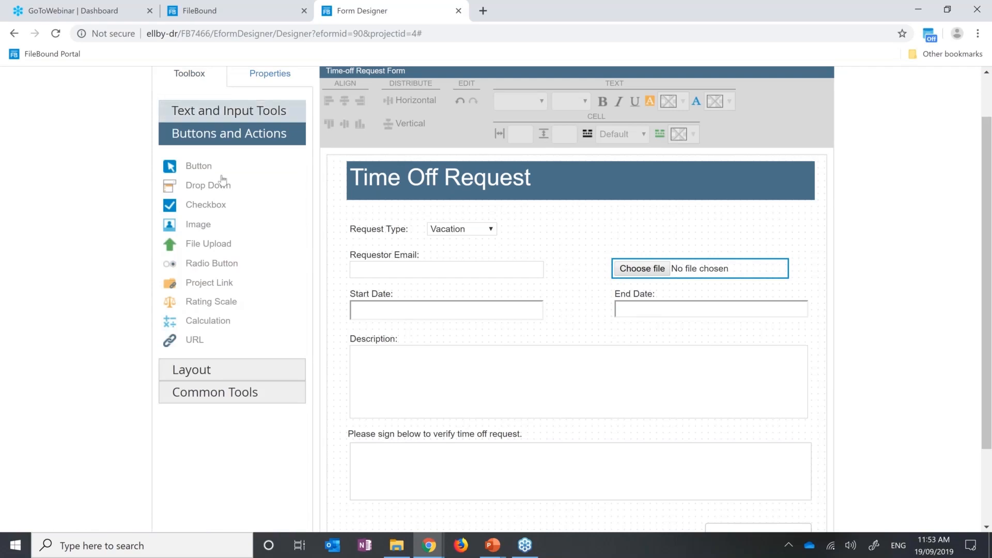
pyautogui.moveTo(199, 144); pyautogui.dragTo(626, 250)
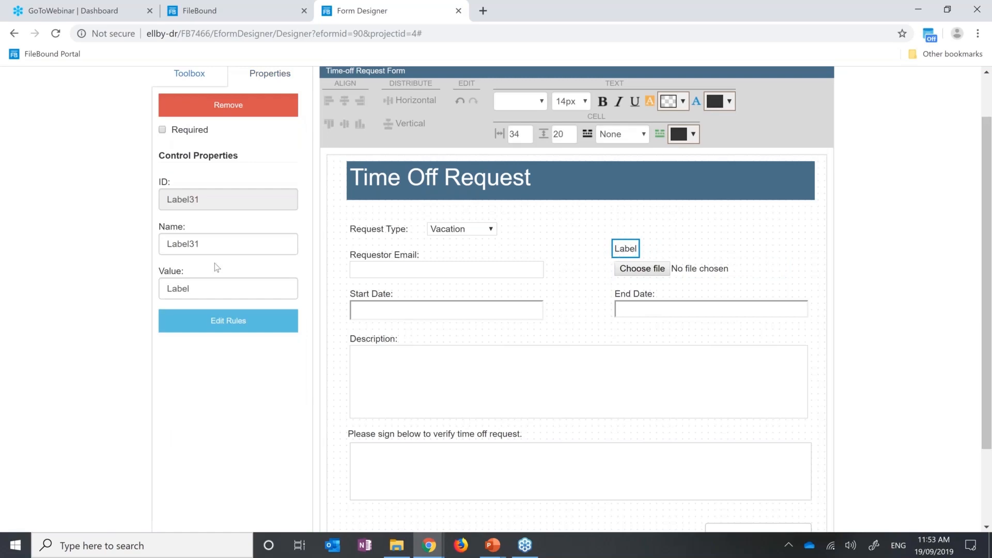
pyautogui.doubleClick(195, 286)
pyautogui.write('Upload Meid')
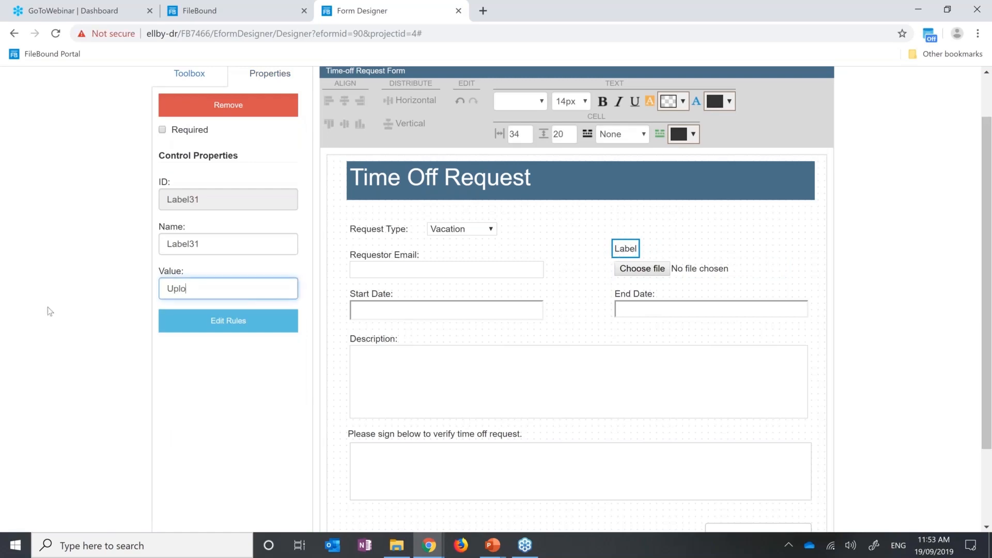
pyautogui.press('BackSpace')
pyautogui.press('BackSpace')
pyautogui.write('dical Certificate')
pyautogui.click(568, 242)
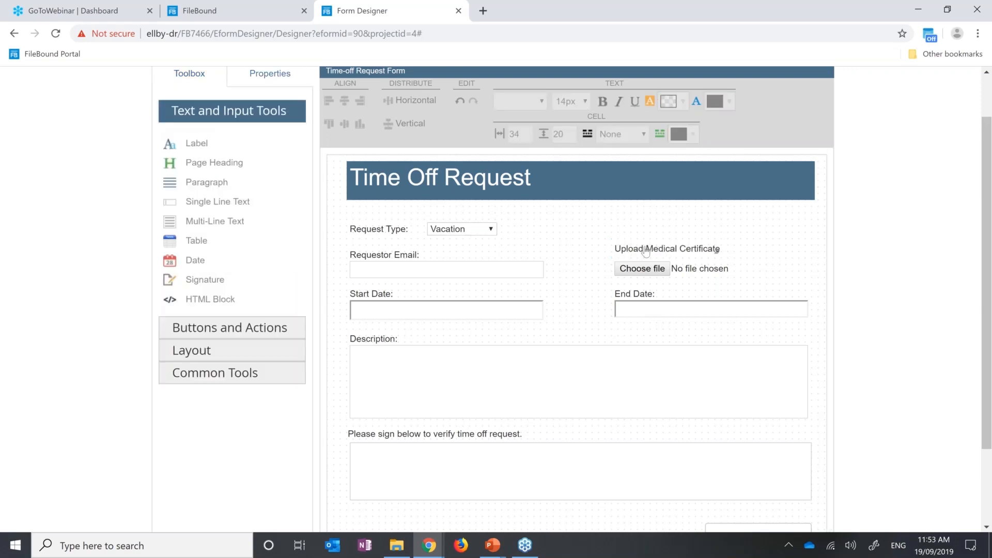
# Add a rule to the Upload Medical Certificate label that shows it when Request_Type is Sick Day
pyautogui.click(646, 250)
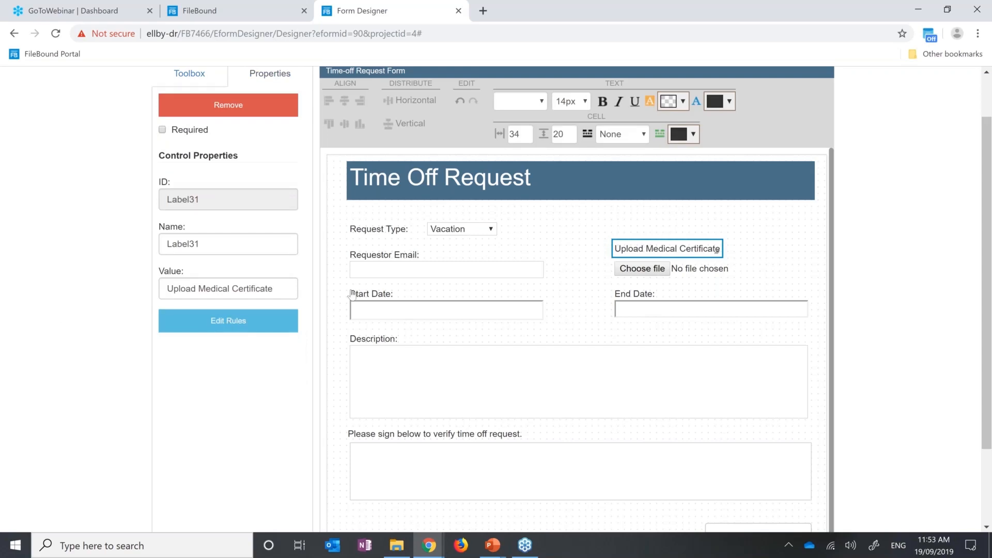
pyautogui.click(228, 320)
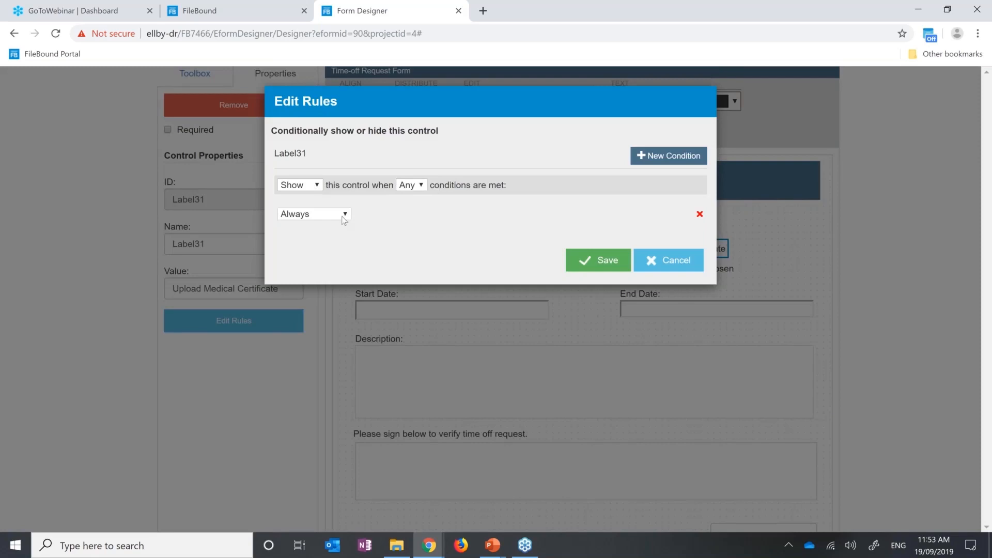
pyautogui.click(342, 216)
pyautogui.click(322, 250)
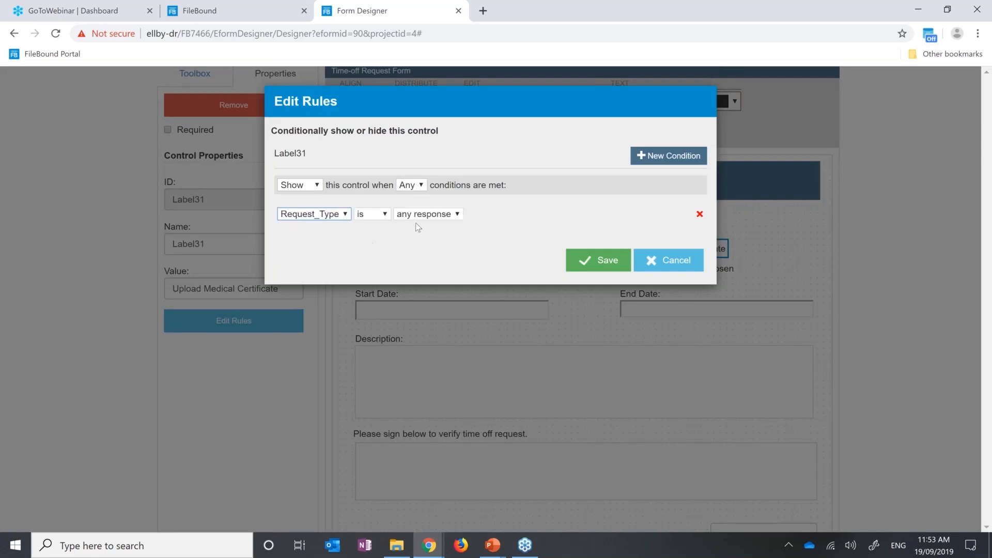
pyautogui.click(430, 218)
pyautogui.click(428, 290)
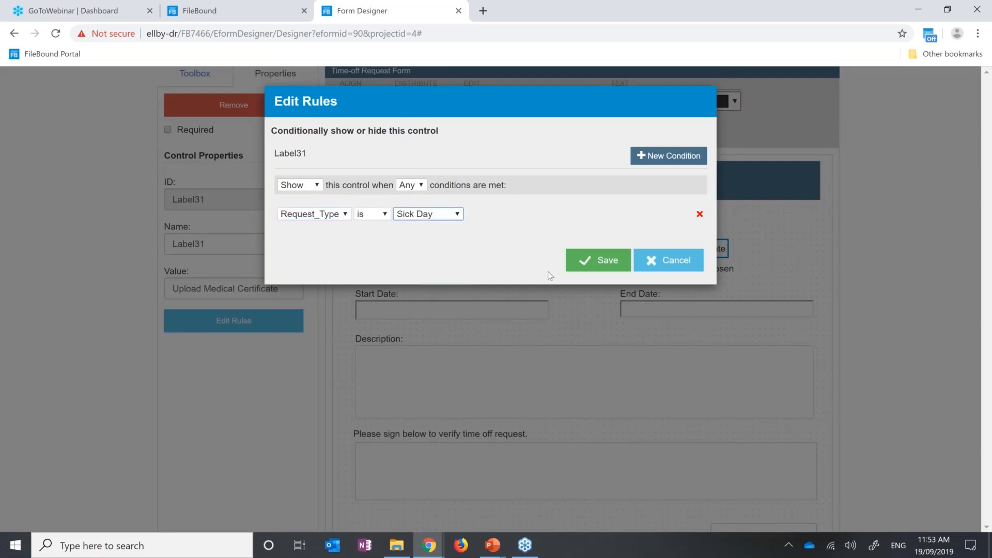
pyautogui.click(604, 262)
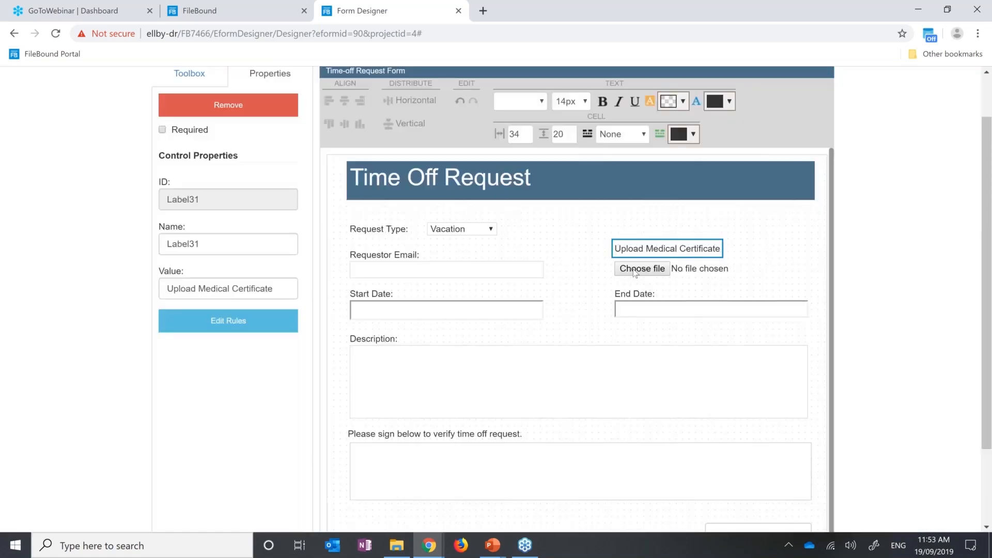
# Add a rule to the file upload control that shows it when Request_Type is Sick Day, and save the form
pyautogui.click(640, 269)
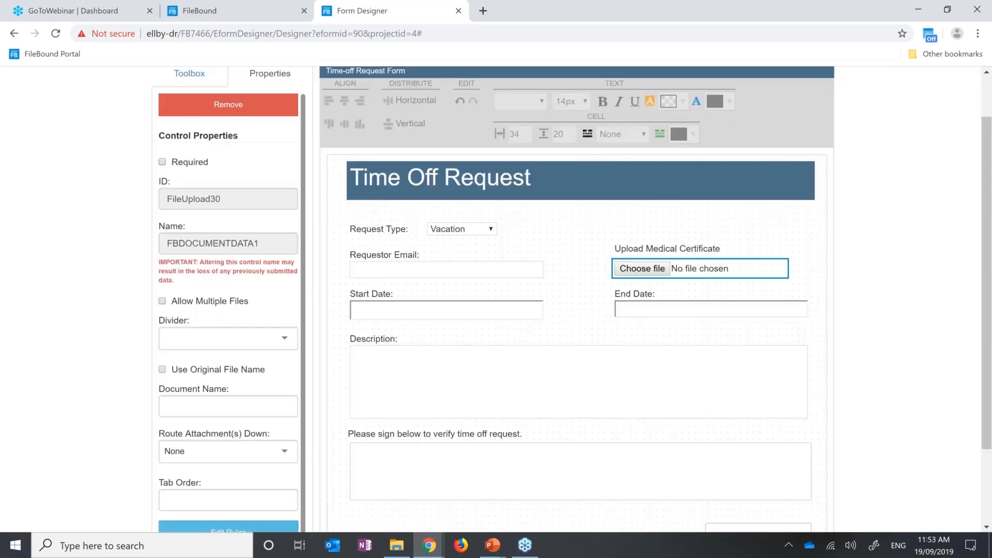
pyautogui.click(228, 527)
pyautogui.click(292, 214)
pyautogui.click(312, 251)
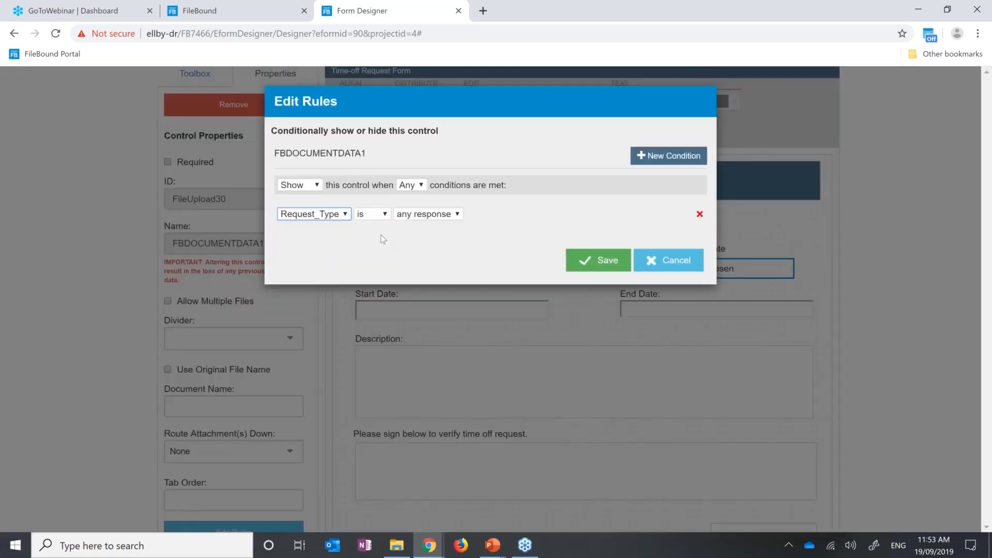
pyautogui.click(428, 214)
pyautogui.click(427, 293)
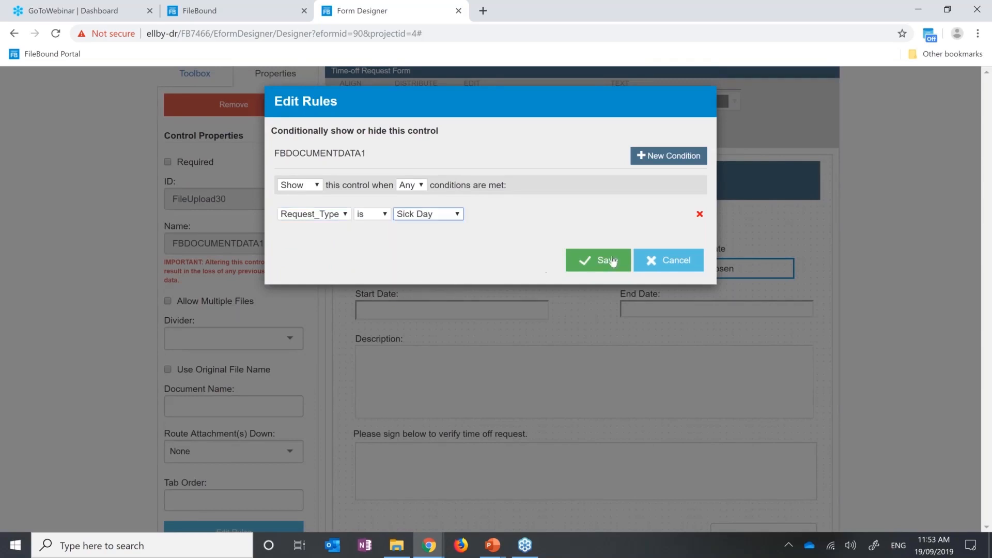
pyautogui.click(613, 261)
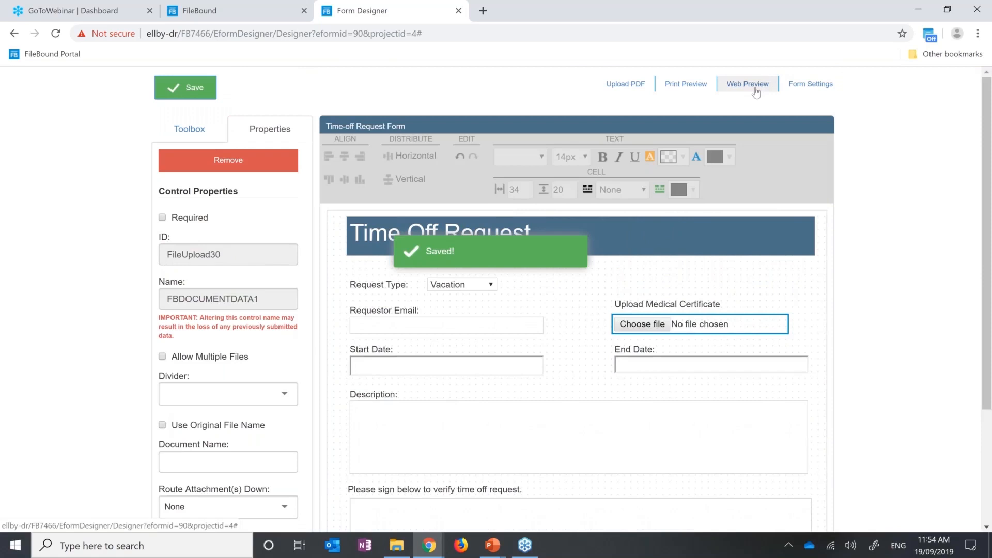
# Preview the form as a web page, test the Vacation, Personal Day and Sick Day request types, and close the preview
pyautogui.click(750, 85)
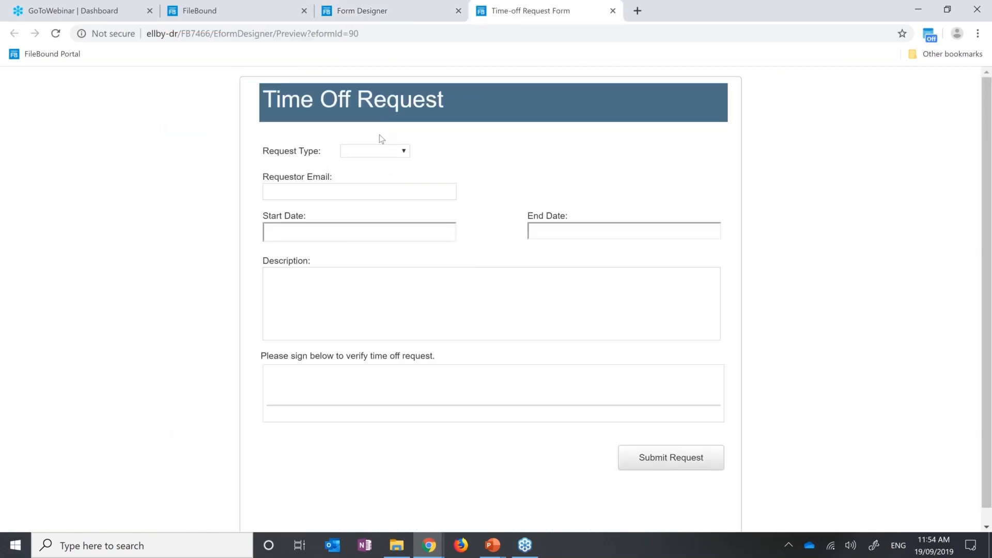
pyautogui.click(383, 151)
pyautogui.click(385, 176)
pyautogui.click(397, 154)
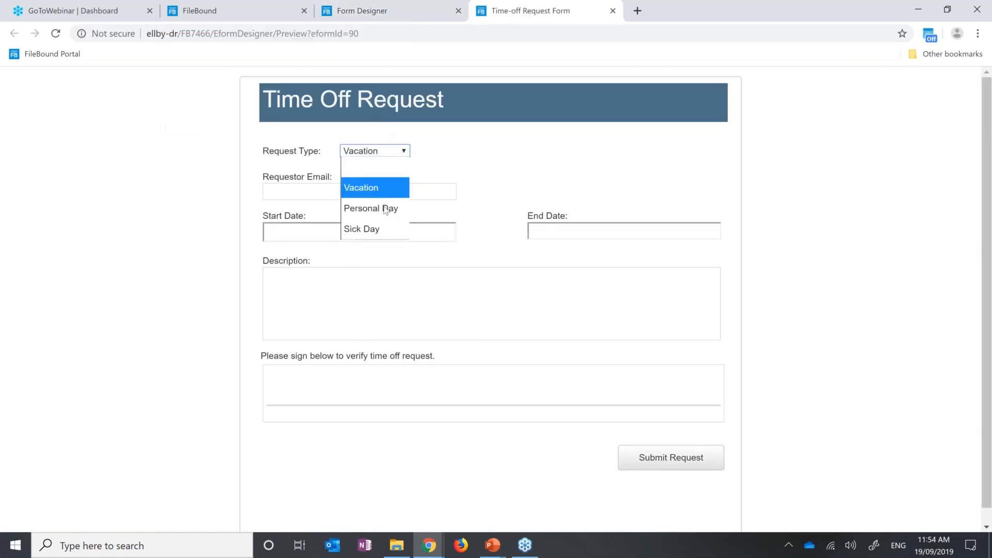
pyautogui.click(383, 211)
pyautogui.click(402, 153)
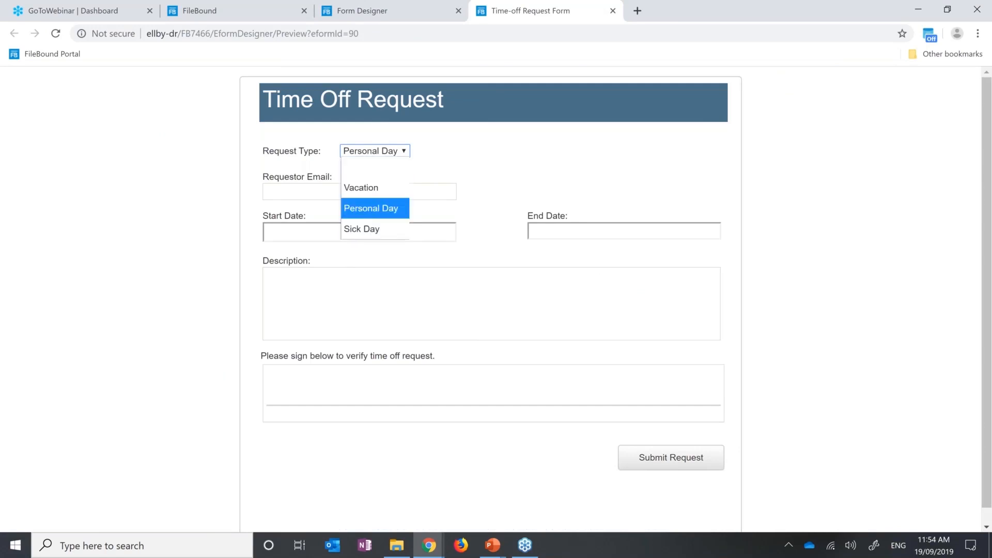
pyautogui.click(368, 231)
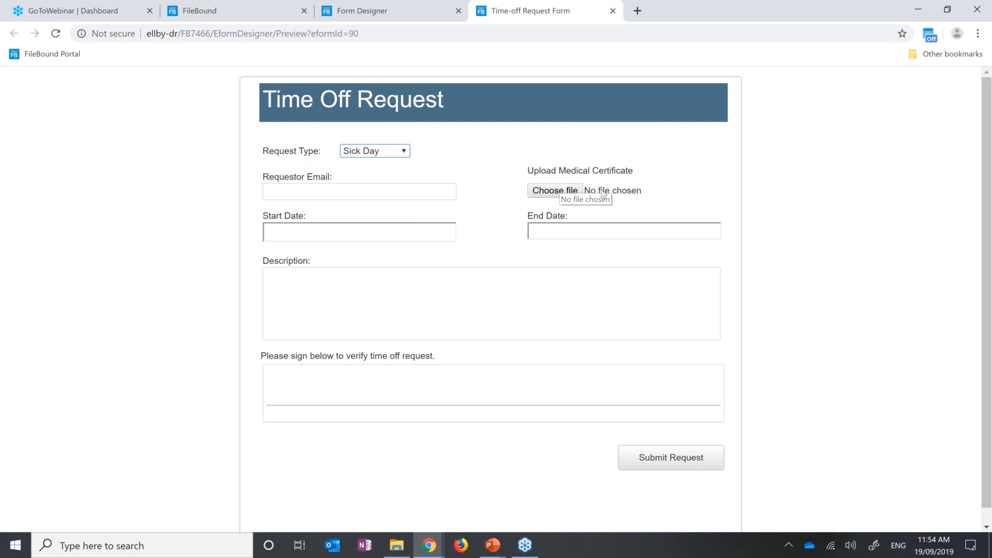
pyautogui.click(613, 13)
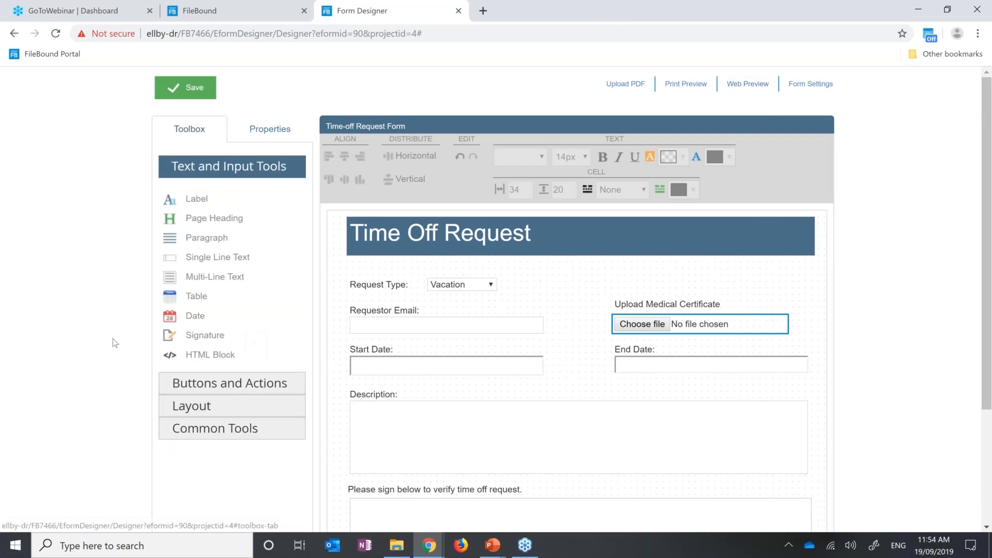
# Move the signature text, signature box and Submit Request button down together to make room below the Description box
pyautogui.scroll(-2, 113, 339)
pyautogui.scroll(-1, 113, 339)
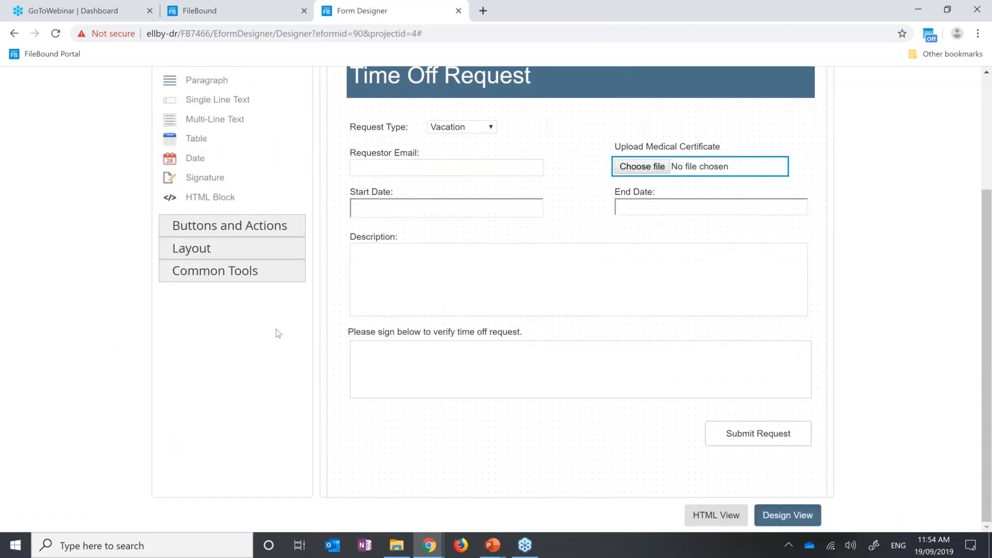
pyautogui.moveTo(334, 330)
pyautogui.mouseDown()
pyautogui.moveTo(582, 424)
pyautogui.moveTo(780, 458)
pyautogui.mouseUp()
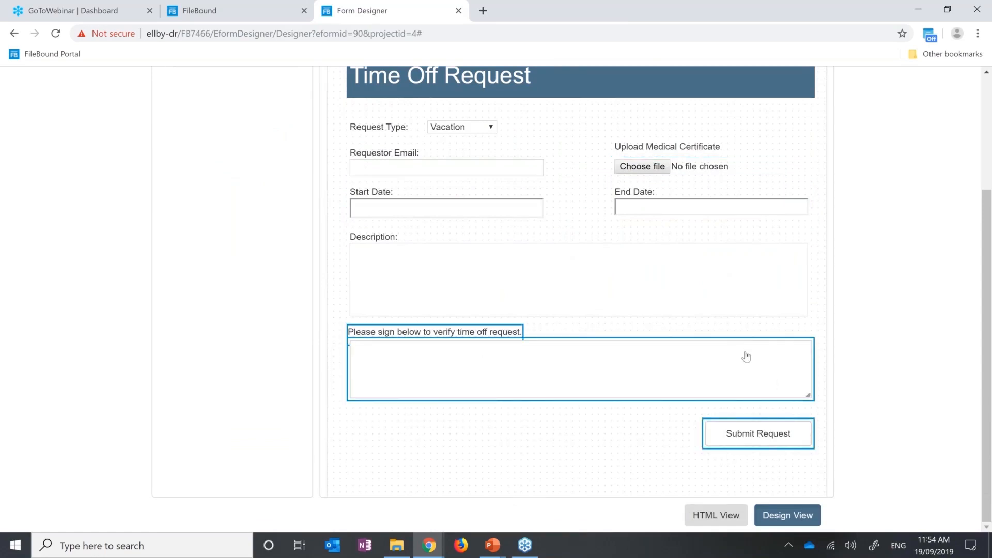
pyautogui.moveTo(746, 356); pyautogui.dragTo(743, 415)
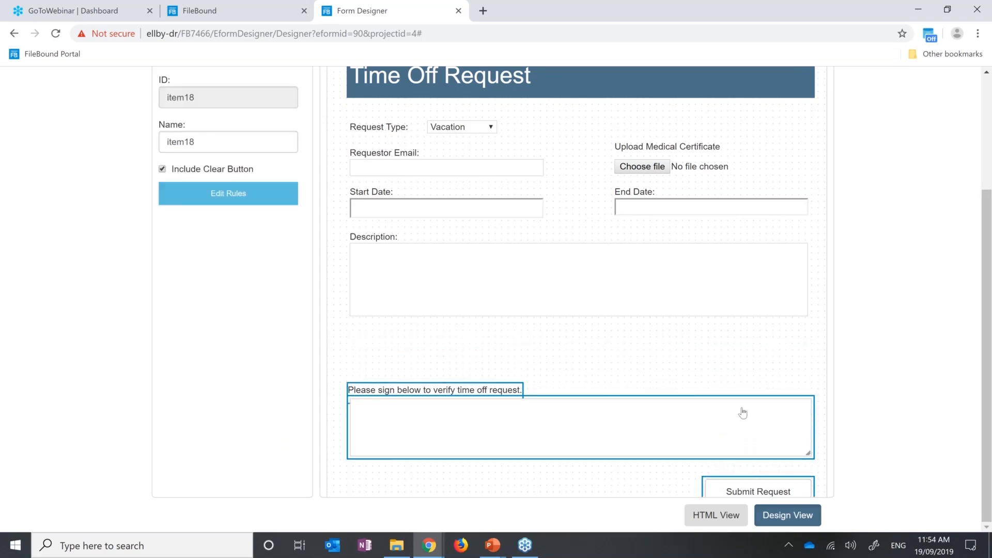
pyautogui.scroll(-2, 743, 412)
pyautogui.moveTo(742, 347); pyautogui.dragTo(741, 417)
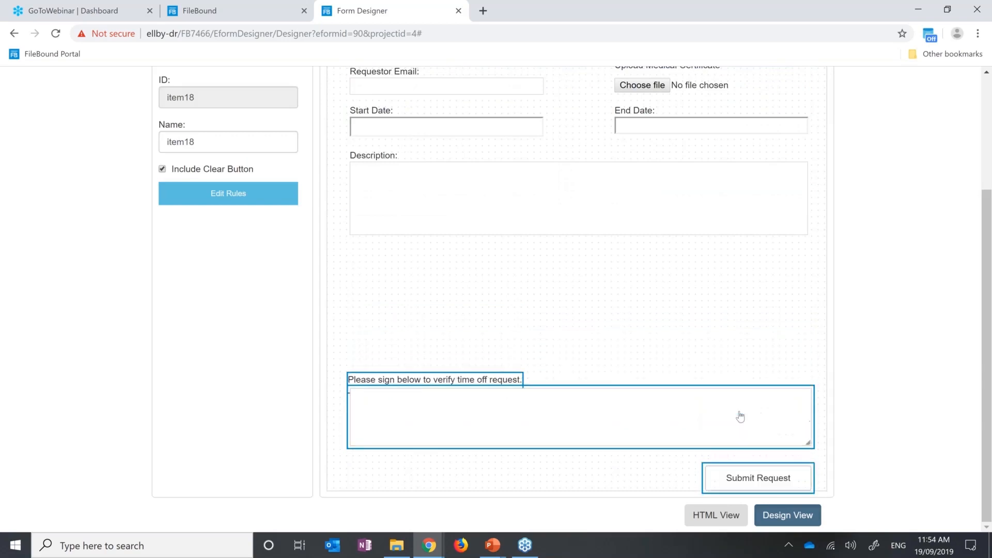
# Add a four-column table in the space below the Description box and widen it to match the box
pyautogui.scroll(3, 195, 284)
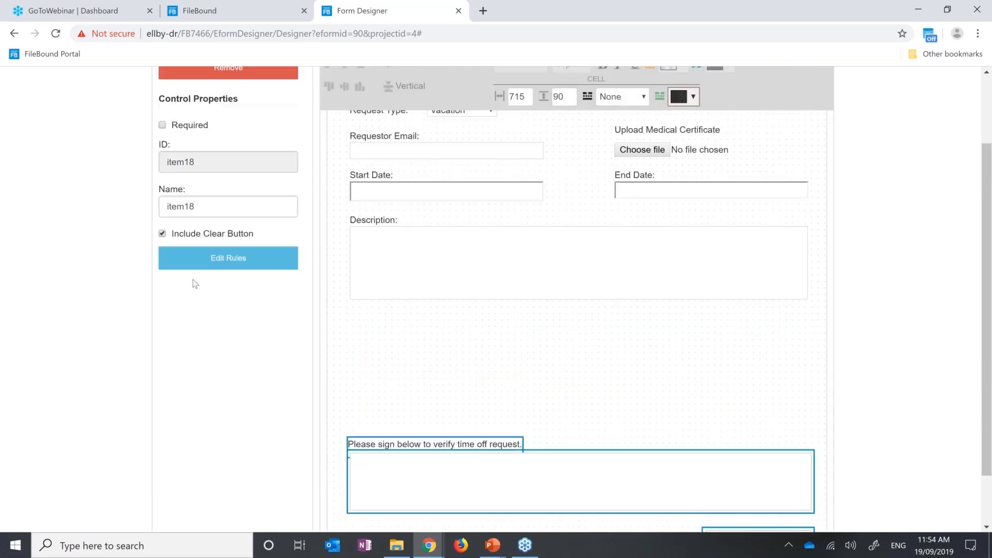
pyautogui.click(187, 129)
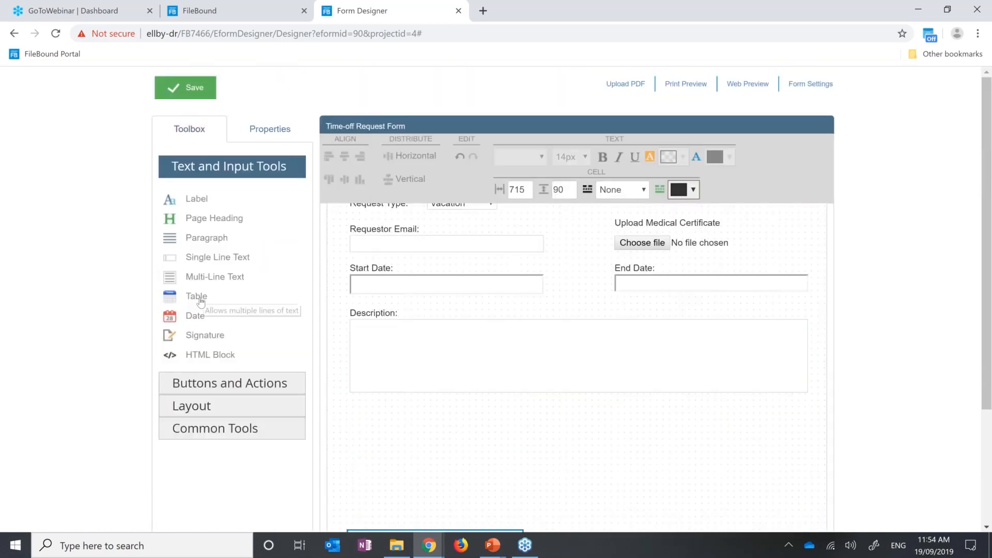
pyautogui.moveTo(205, 303); pyautogui.dragTo(361, 428)
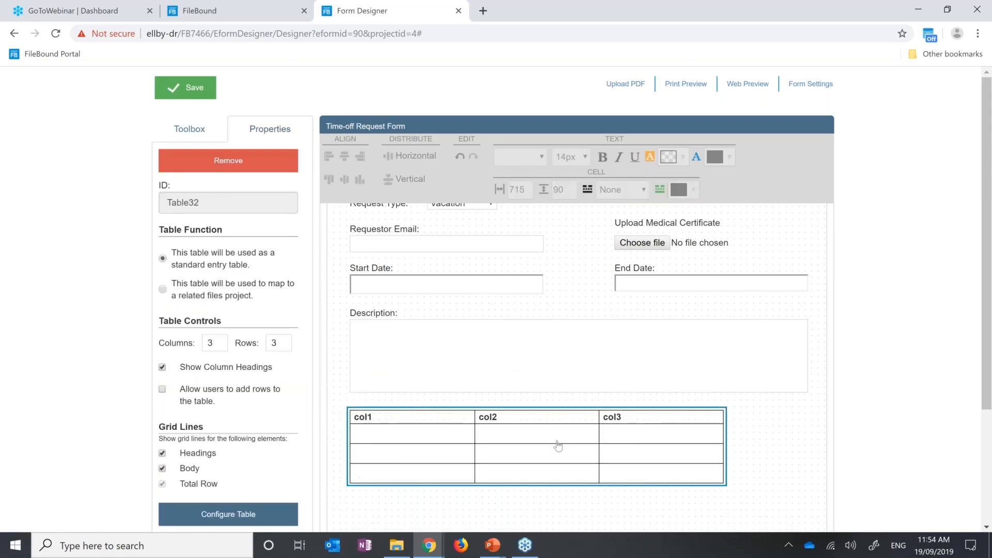
pyautogui.moveTo(725, 446); pyautogui.dragTo(808, 445)
pyautogui.click(224, 340)
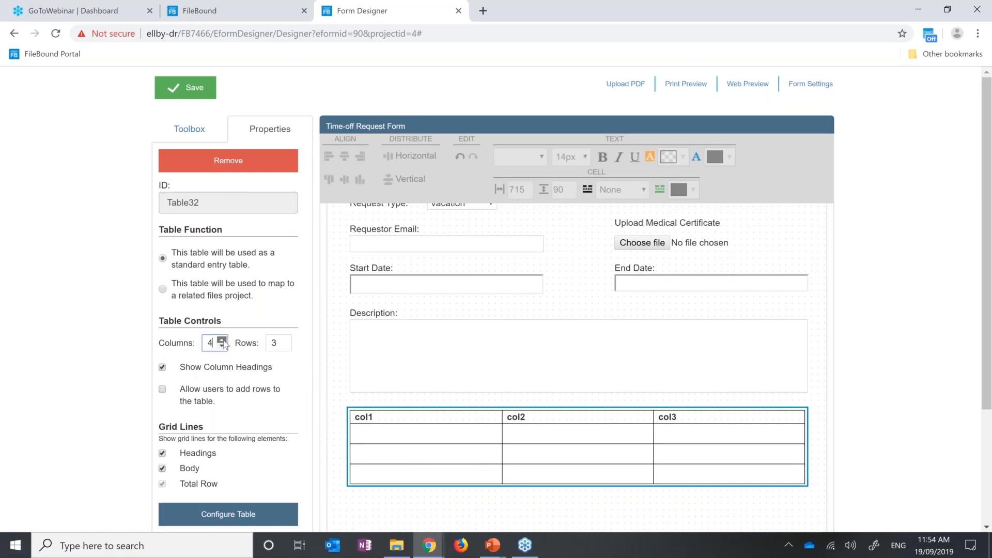
# In the table configuration, rename the first column heading to Date and set that column's validation to Date
pyautogui.click(235, 511)
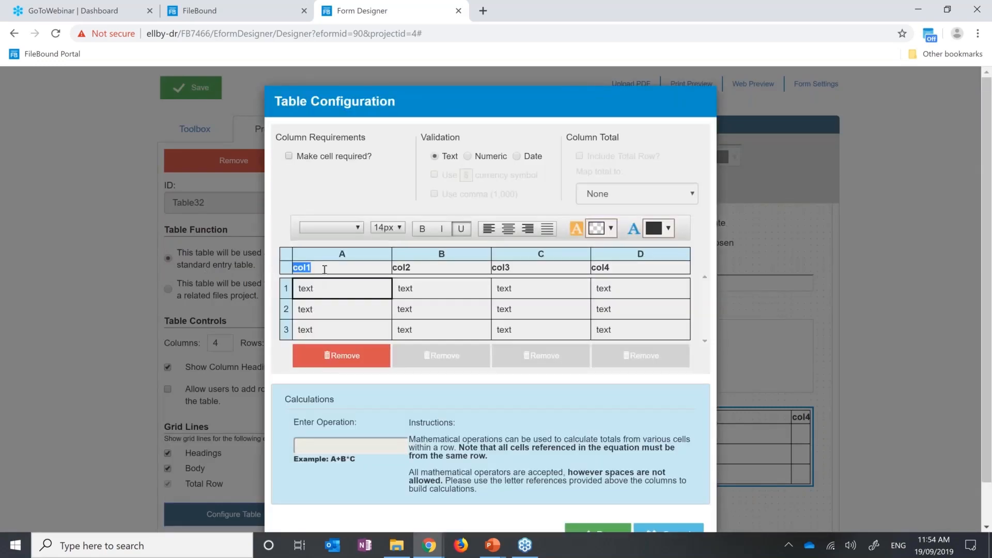
pyautogui.write('Date')
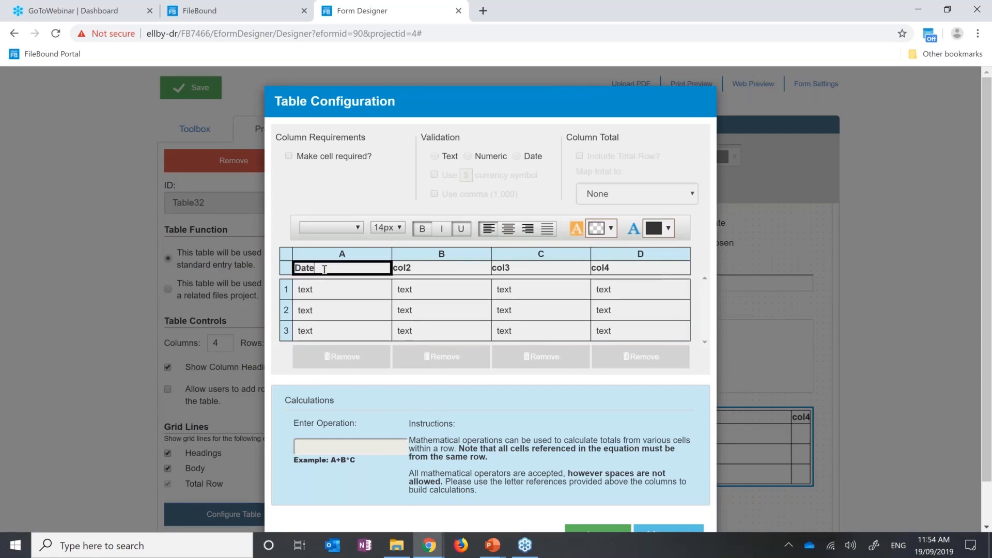
pyautogui.click(340, 258)
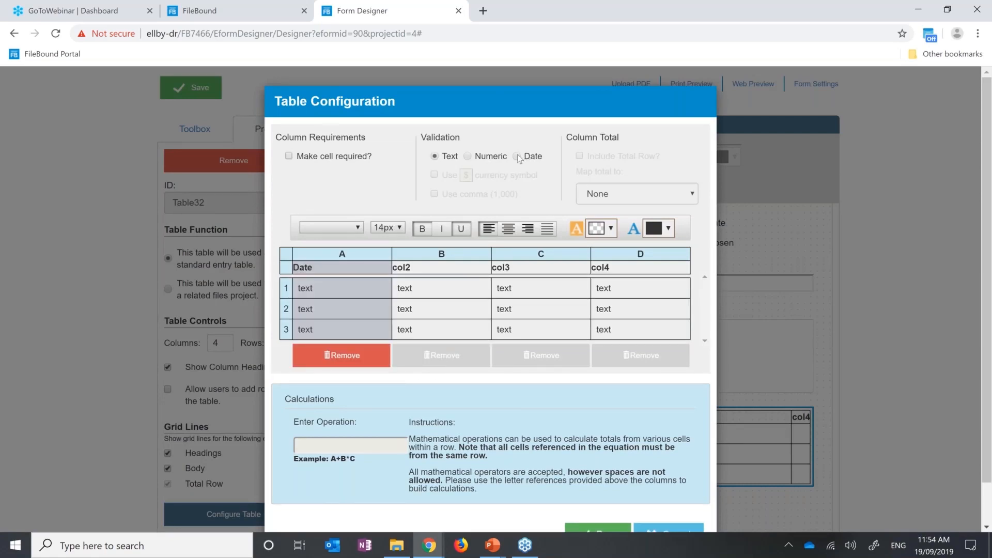
pyautogui.click(519, 156)
# Rename the second column heading to Hours and set that column's validation to Numeric
pyautogui.click(422, 264)
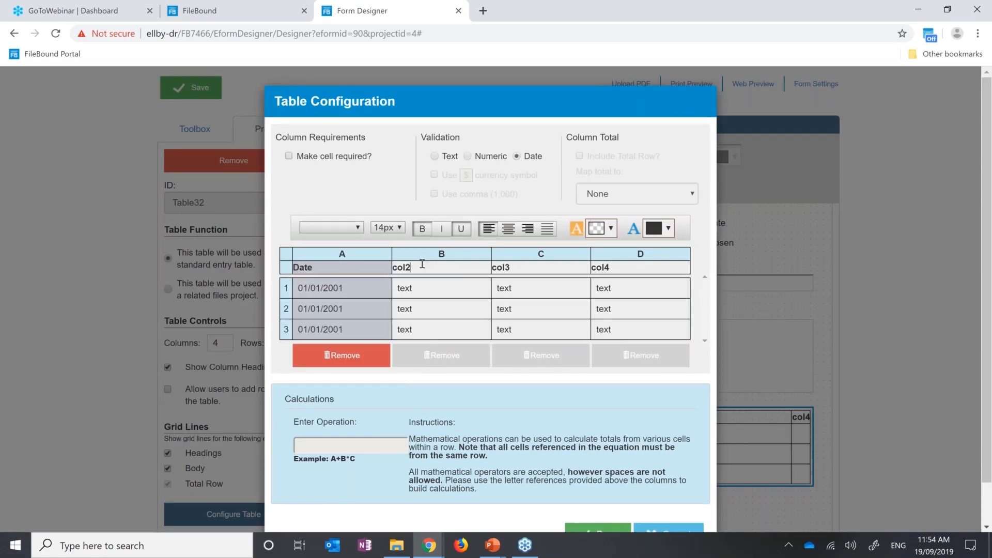
pyautogui.doubleClick(422, 264)
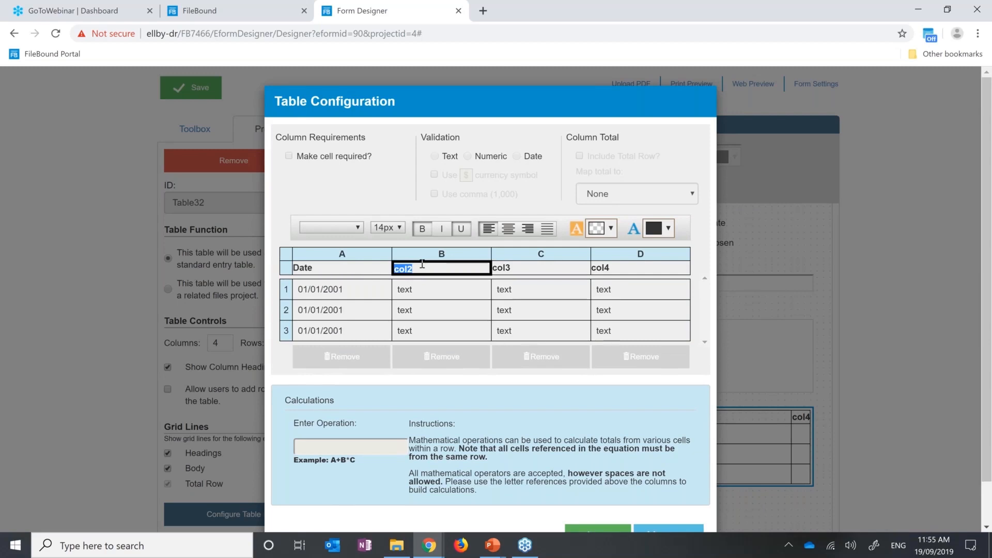
pyautogui.write('Houe')
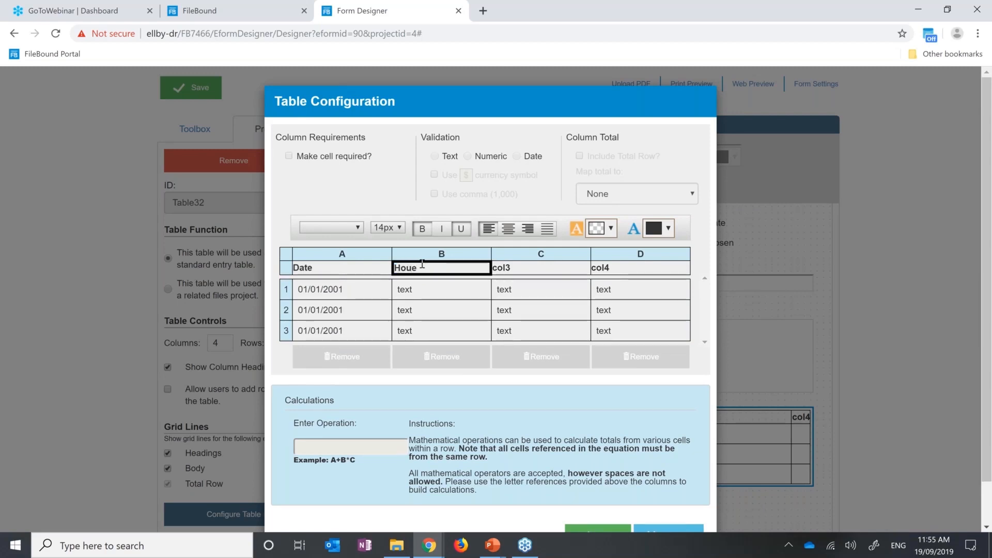
pyautogui.press('BackSpace')
pyautogui.write('rs')
pyautogui.click(450, 253)
pyautogui.click(468, 157)
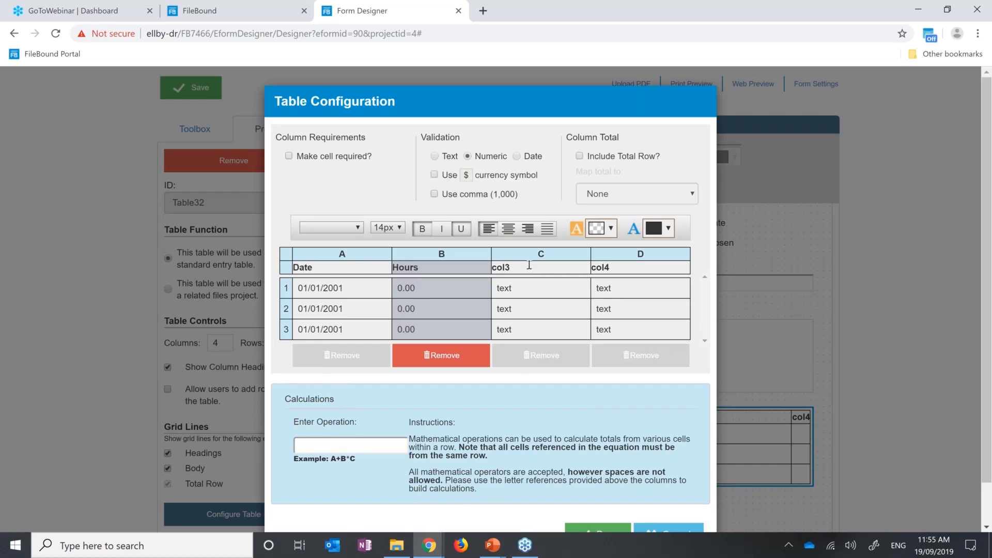
# Rename the third column heading to Rate / Hours and set that column's validation to Numeric
pyautogui.doubleClick(530, 265)
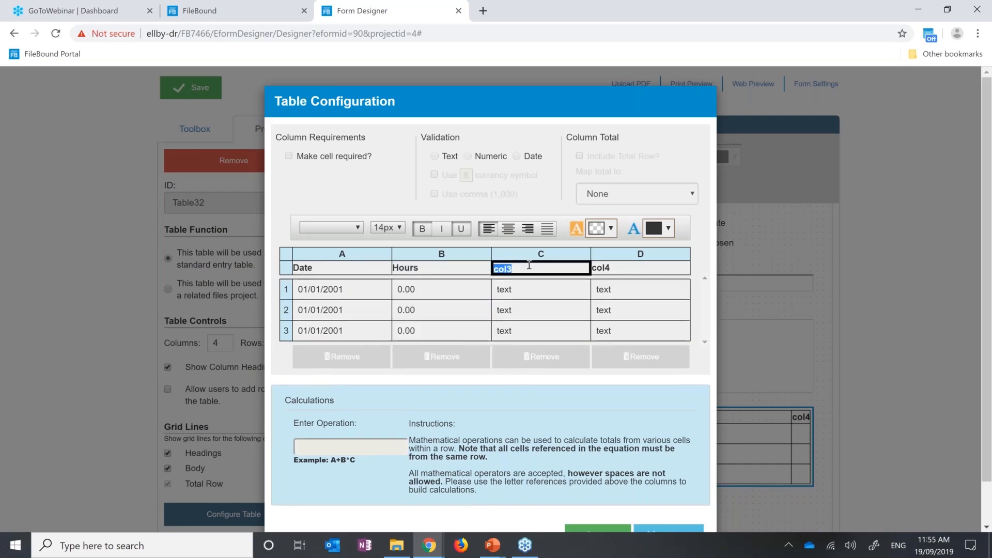
pyautogui.write('Rate')
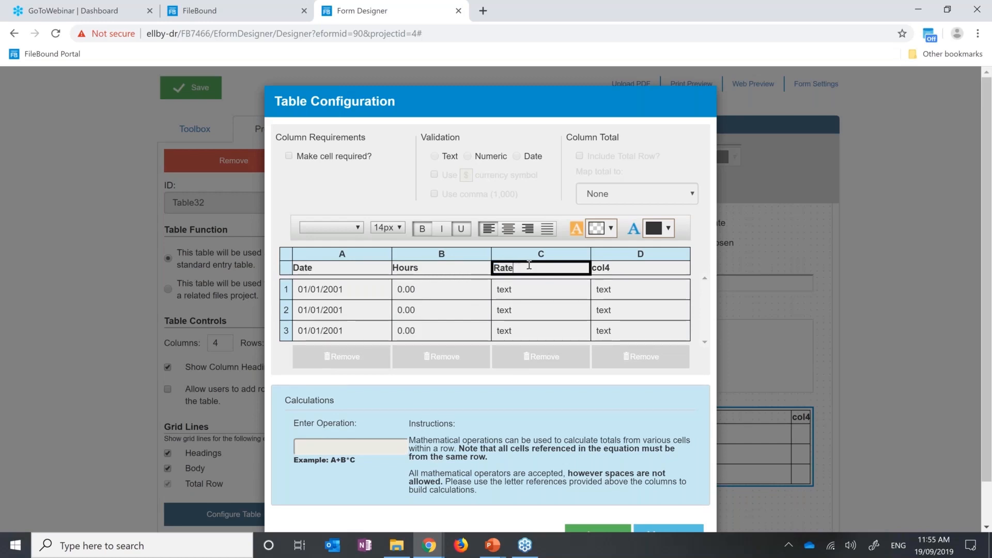
pyautogui.write(' / Hours')
pyautogui.click(555, 257)
pyautogui.click(468, 156)
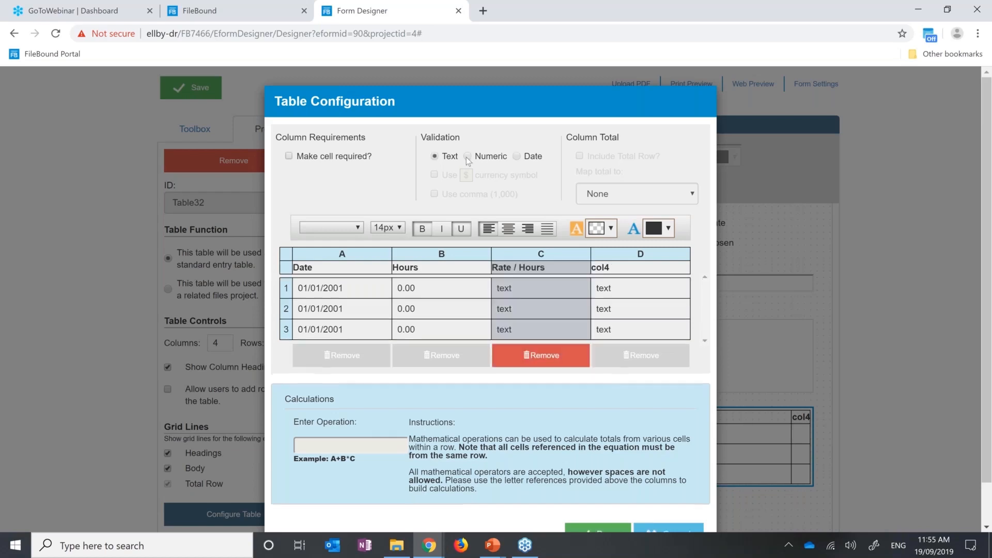
# Rename the fourth column heading to Total and set that column's validation to Numeric
pyautogui.click(649, 259)
pyautogui.click(641, 268)
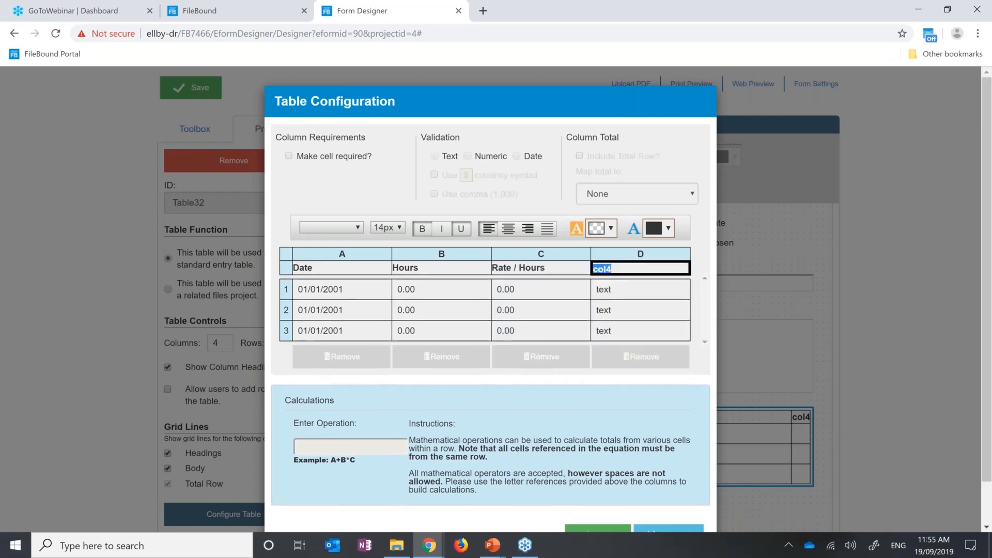
pyautogui.write('Total')
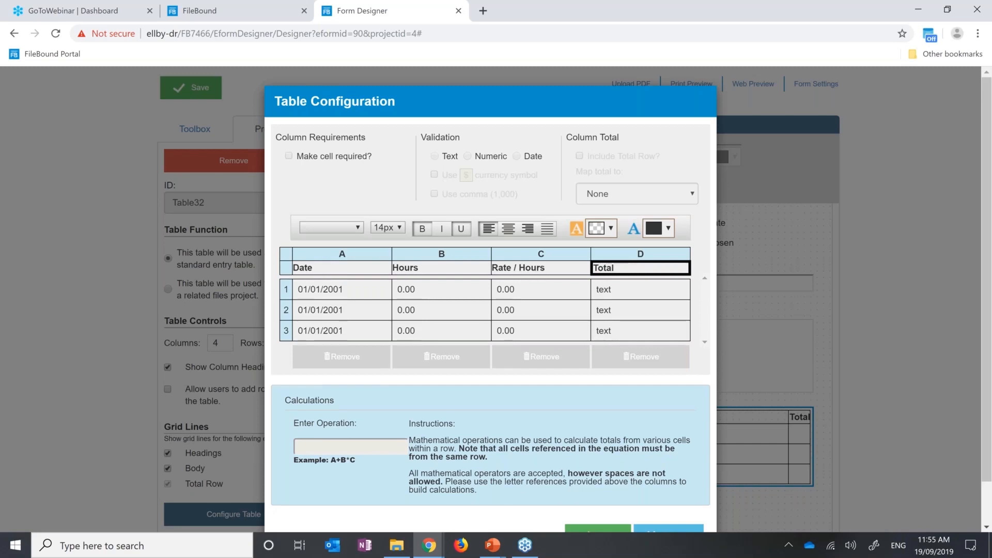
pyautogui.click(641, 254)
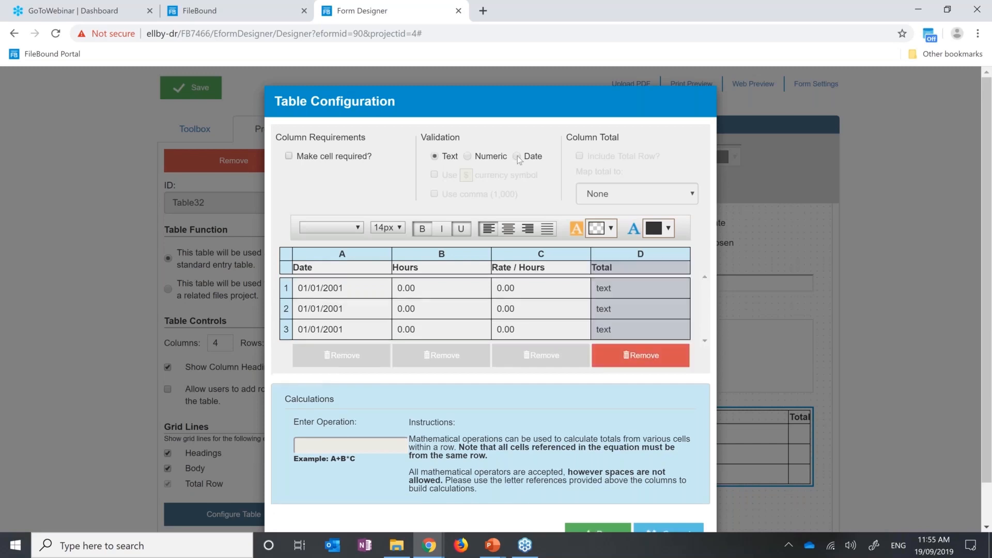
pyautogui.click(466, 157)
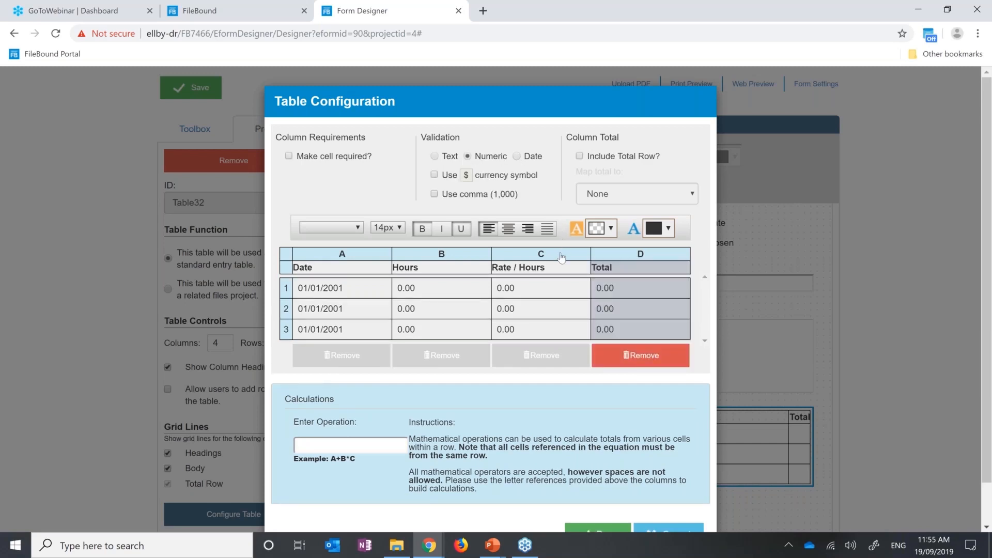
# Include a total row for the Total column, enter B*C as its calculation, and accept the table configuration
pyautogui.click(580, 156)
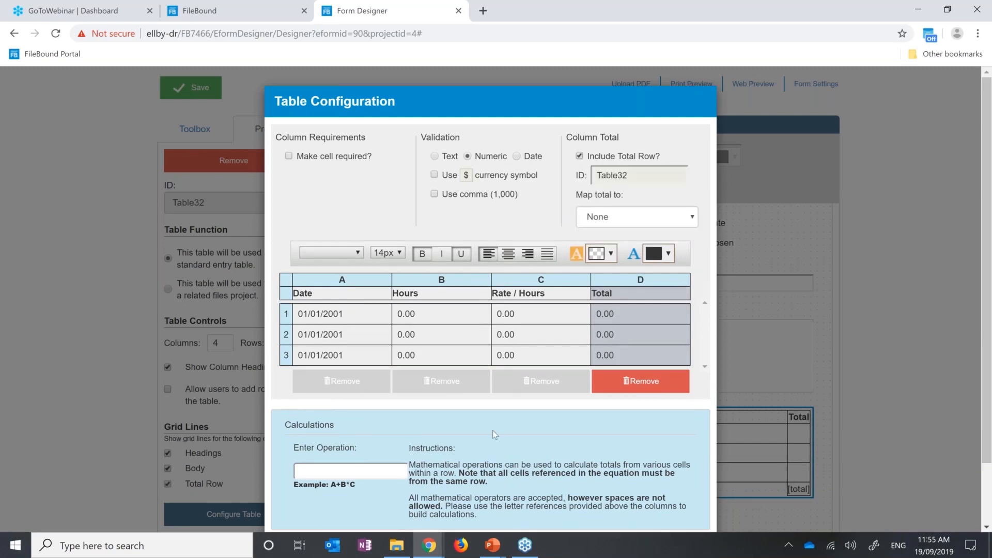
pyautogui.scroll(-2, 492, 430)
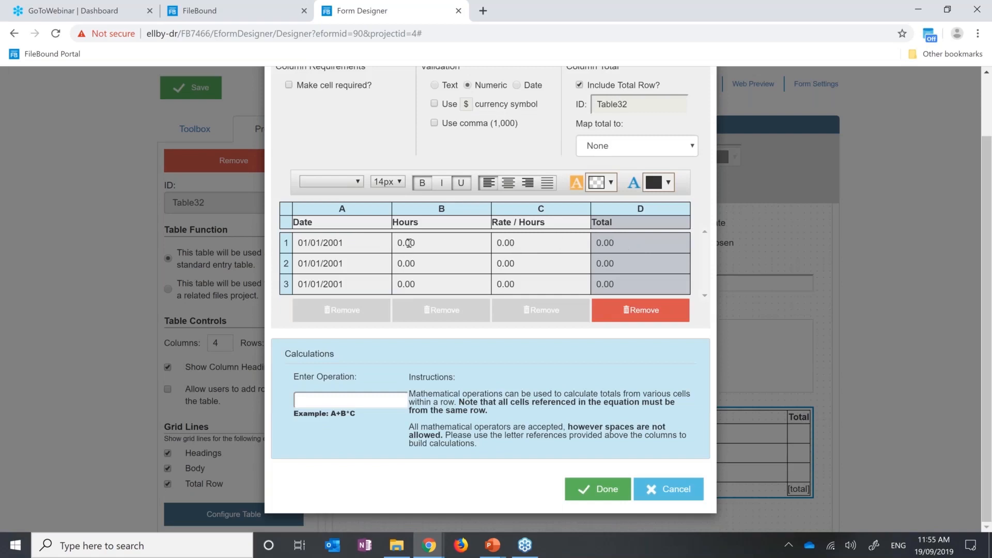
pyautogui.click(333, 403)
pyautogui.write('B*C')
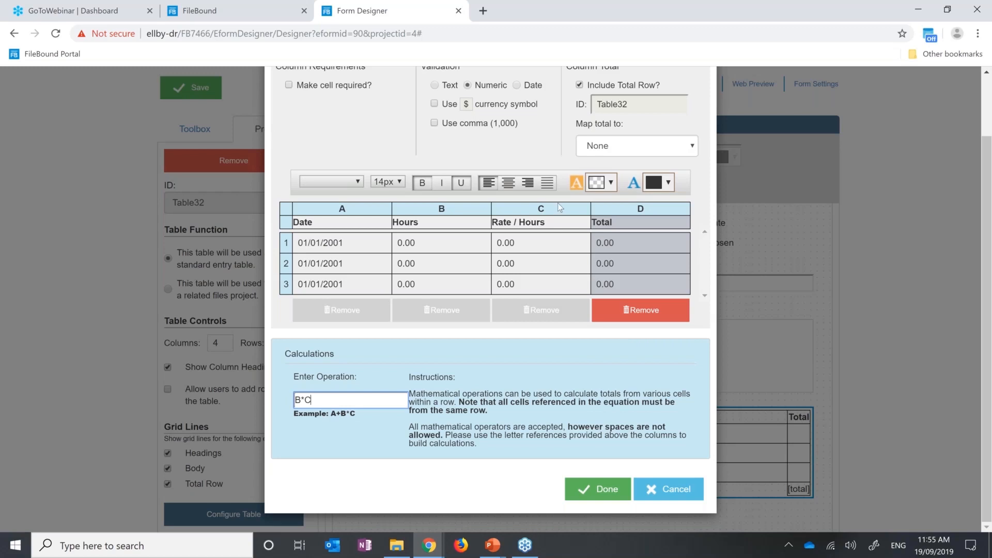
pyautogui.click(599, 491)
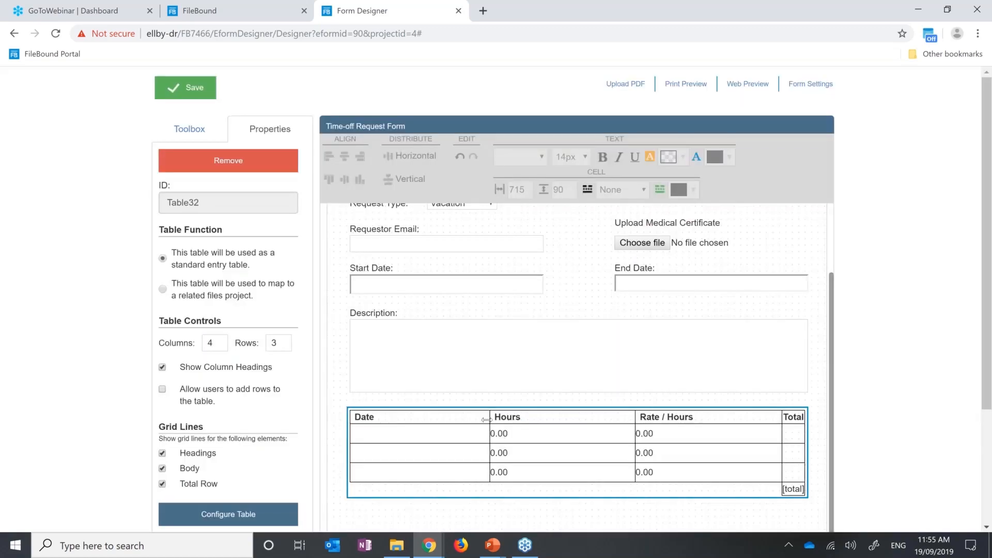
# Narrow the Date, Hours and Rate / Hours columns so the Total column gets more room, and save the form
pyautogui.moveTo(445, 414); pyautogui.dragTo(438, 416)
pyautogui.moveTo(635, 418); pyautogui.dragTo(556, 418)
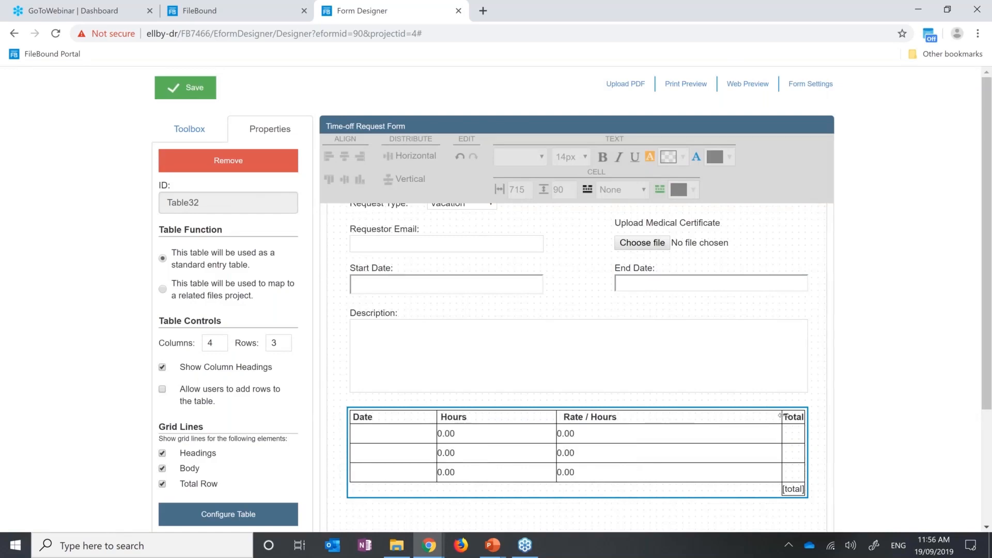
pyautogui.moveTo(782, 416); pyautogui.dragTo(699, 418)
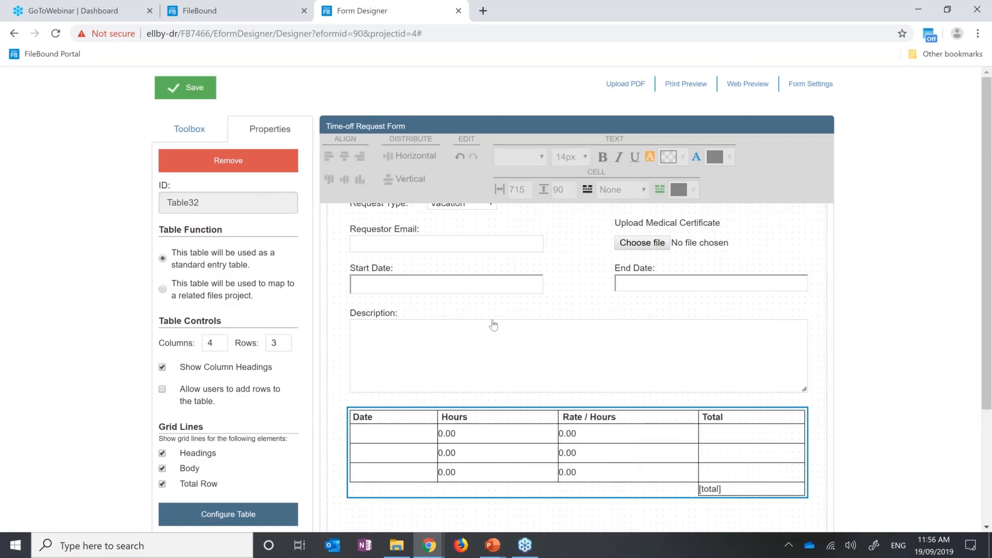
pyautogui.click(196, 89)
# In the form's web preview, choose Sick Day as the request type and attach Superannuation_fund.pdf as the medical certificate
pyautogui.click(738, 86)
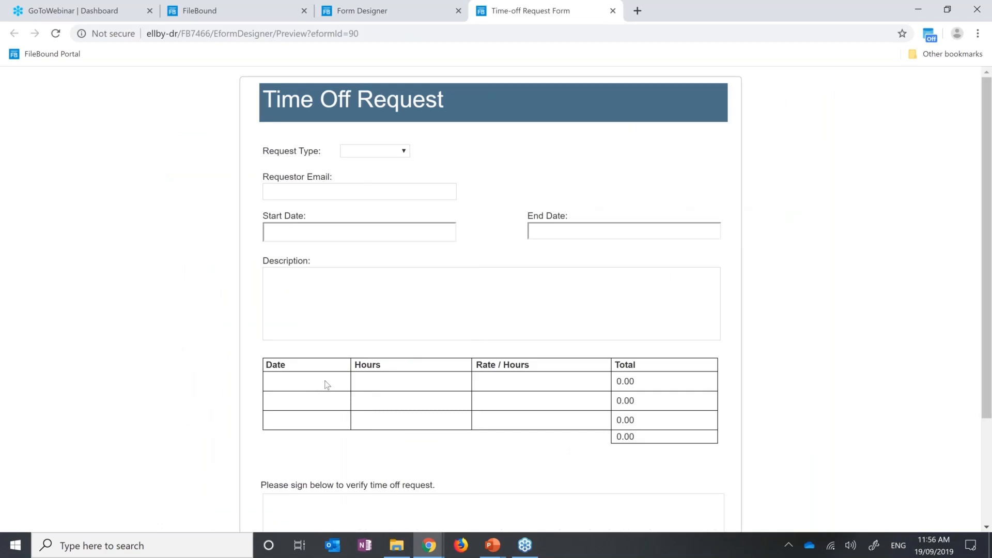
pyautogui.click(380, 151)
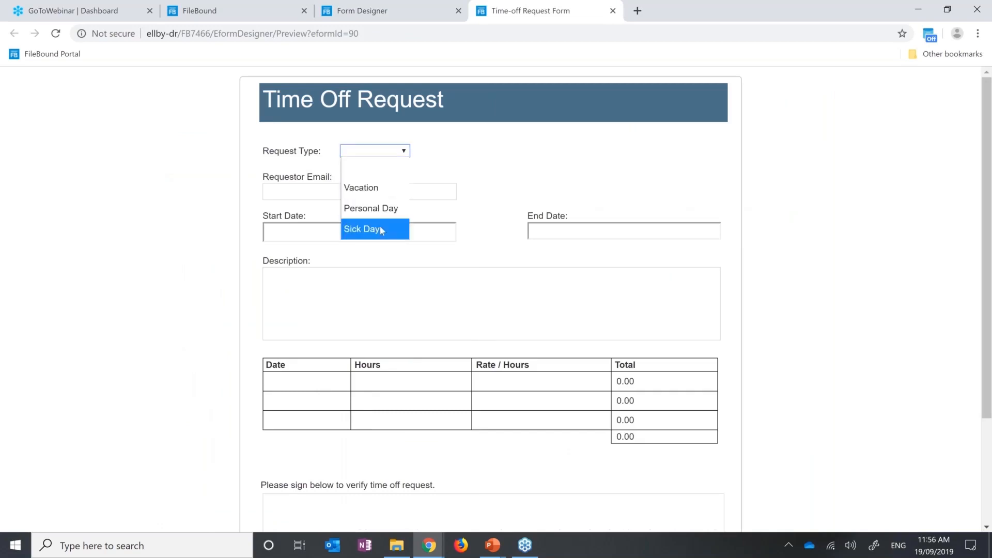
pyautogui.click(380, 226)
pyautogui.click(555, 191)
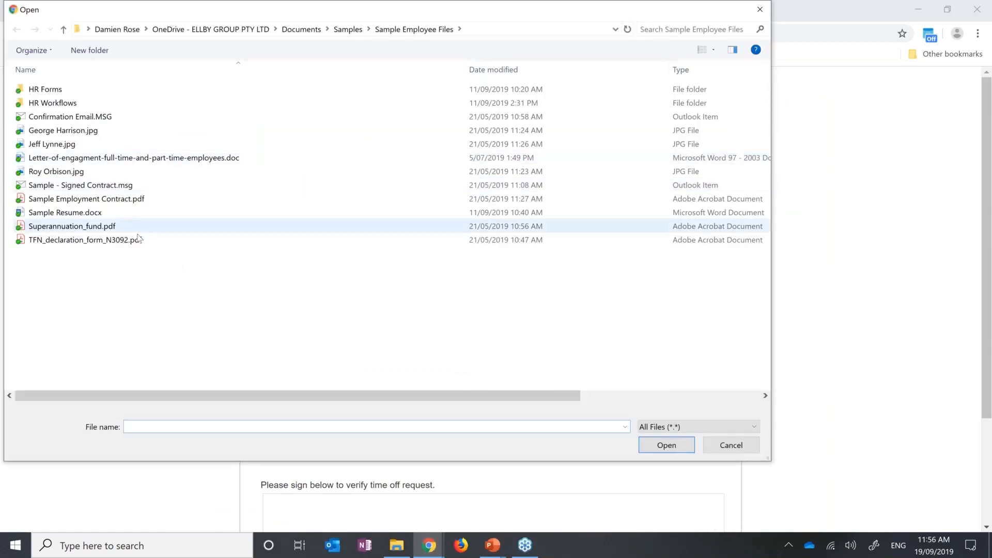
pyautogui.click(134, 226)
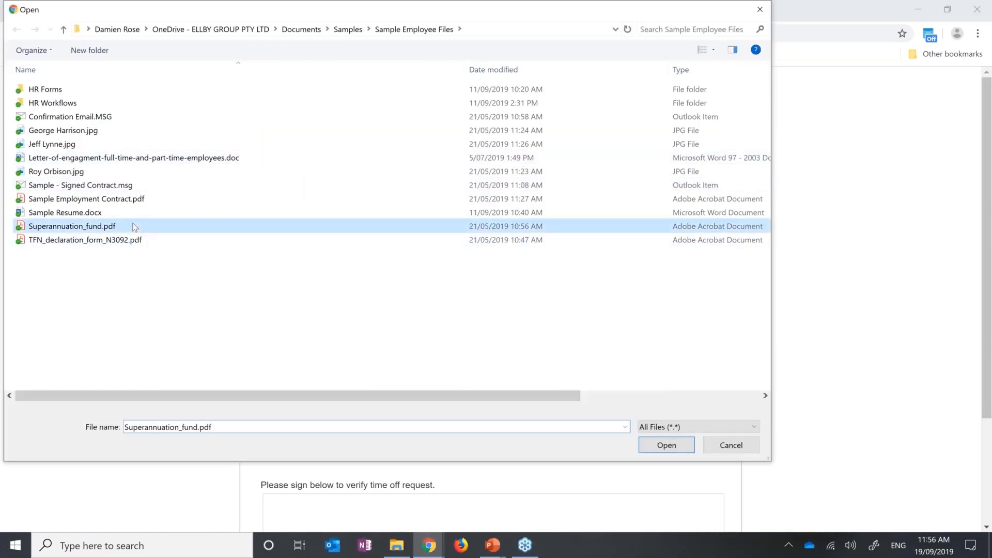
pyautogui.click(667, 446)
# Fill in the first table row with the date 12/09/2019, 4 hours and a rate of 25.00
pyautogui.scroll(-1, 320, 340)
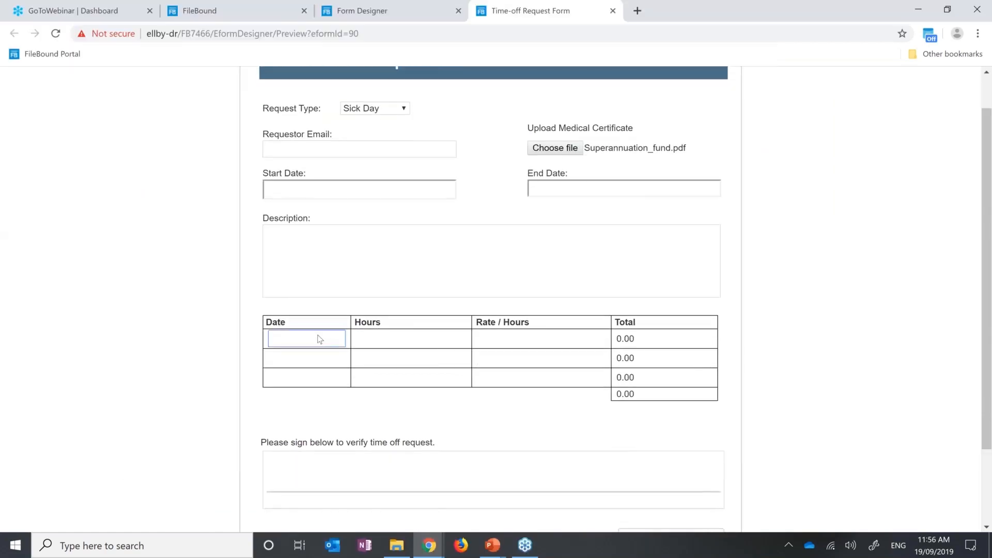
pyautogui.click(320, 339)
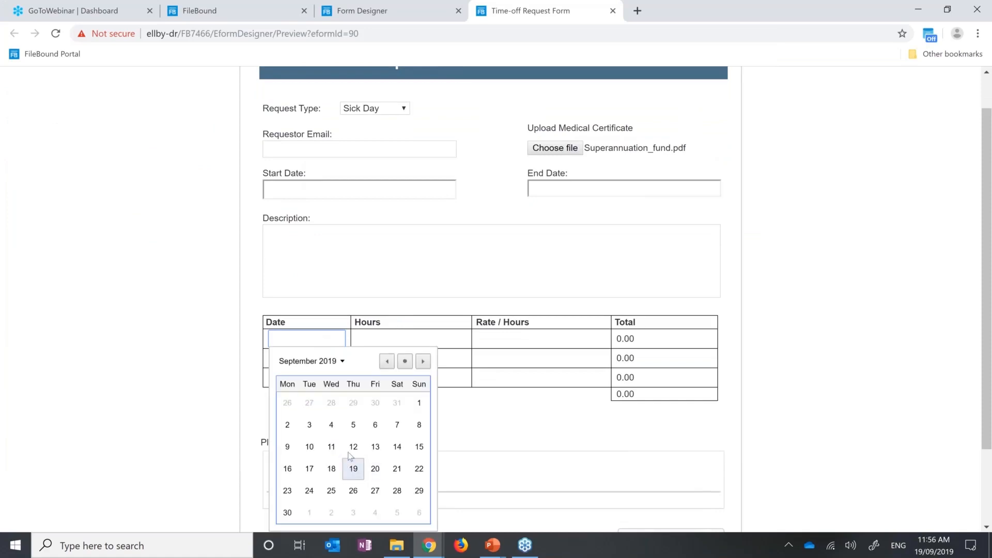
pyautogui.click(354, 446)
pyautogui.click(385, 340)
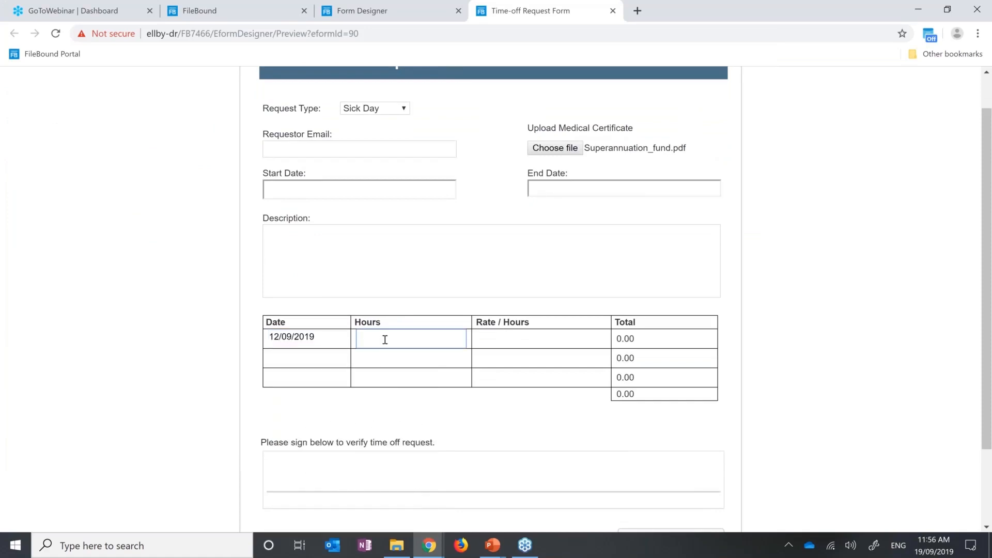
pyautogui.write('4')
pyautogui.press('Tab')
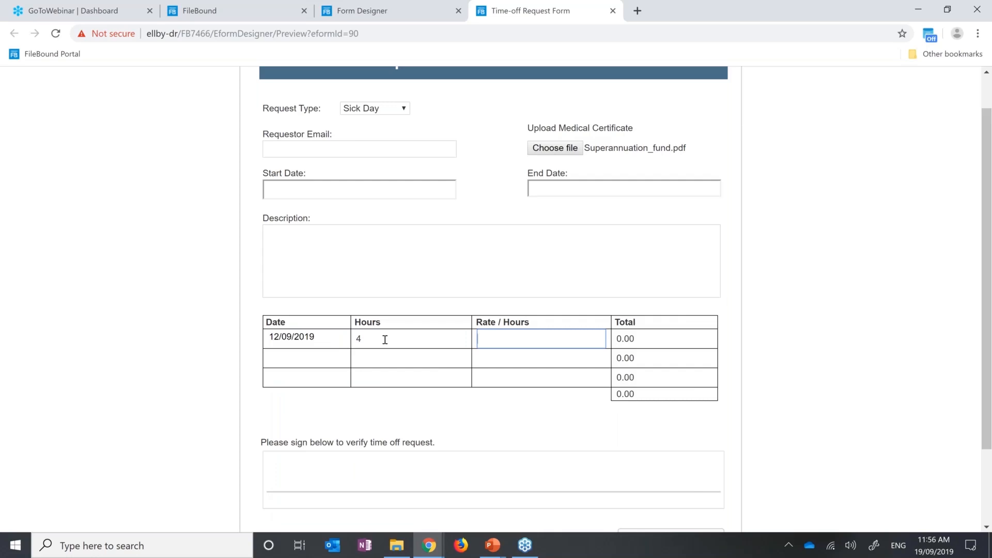
pyautogui.write('25.00')
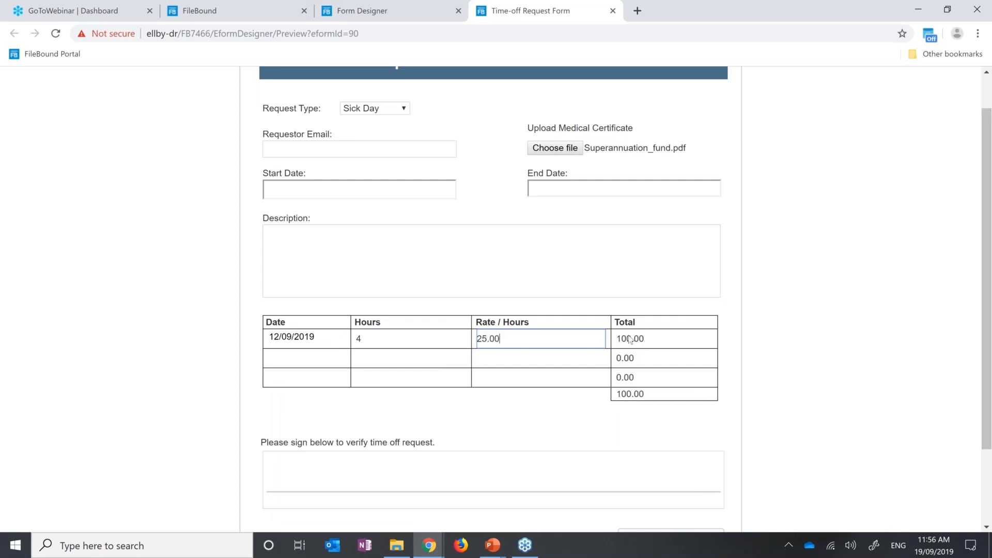
# Fill in the second table row with the date 13/09/2019, 2 hours and a rate of 25.00
pyautogui.click(304, 358)
pyautogui.click(376, 268)
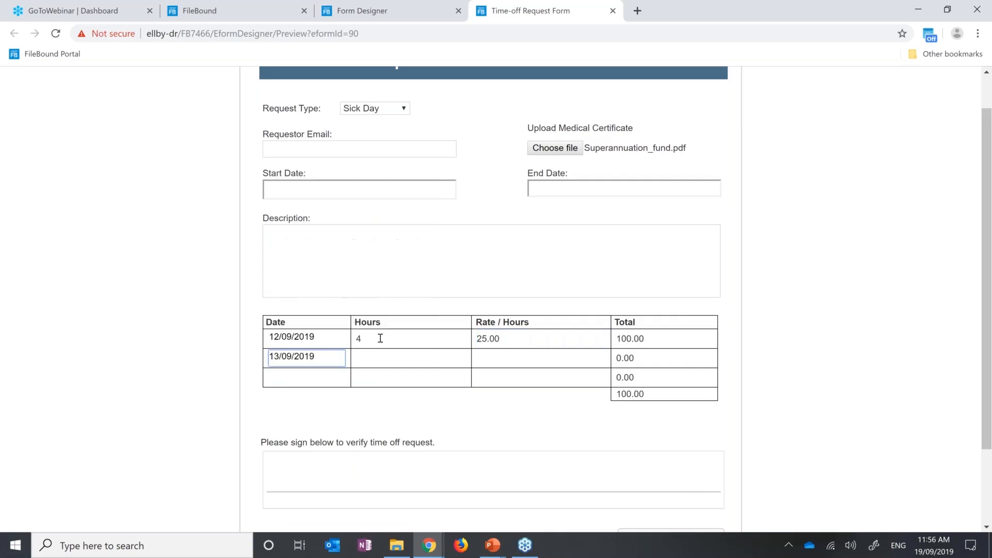
pyautogui.click(380, 359)
pyautogui.write('2')
pyautogui.press('Tab')
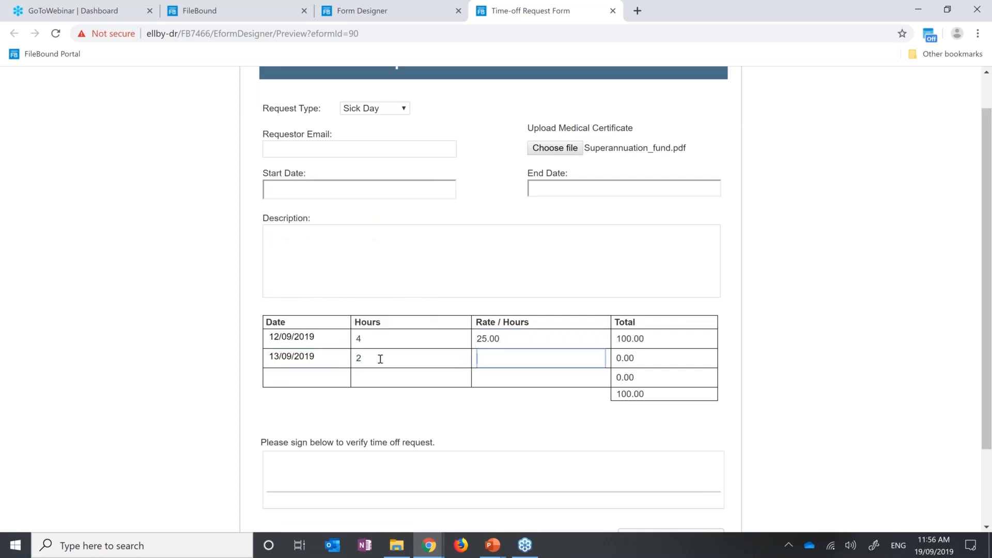
pyautogui.write('25.00')
# Draw a freehand signature in the signature box below the table
pyautogui.moveTo(344, 459); pyautogui.dragTo(341, 478)
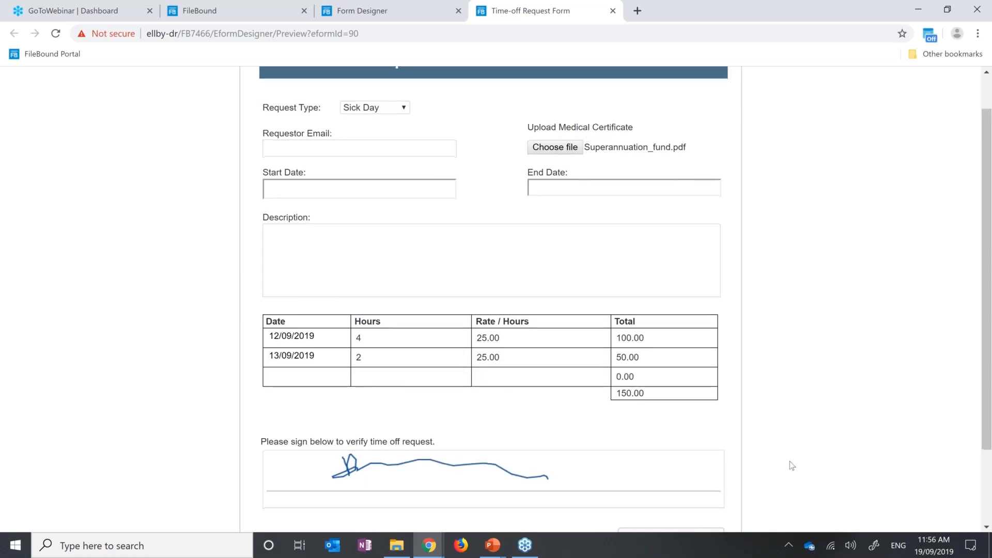
pyautogui.scroll(-1, 792, 466)
pyautogui.scroll(1, 793, 466)
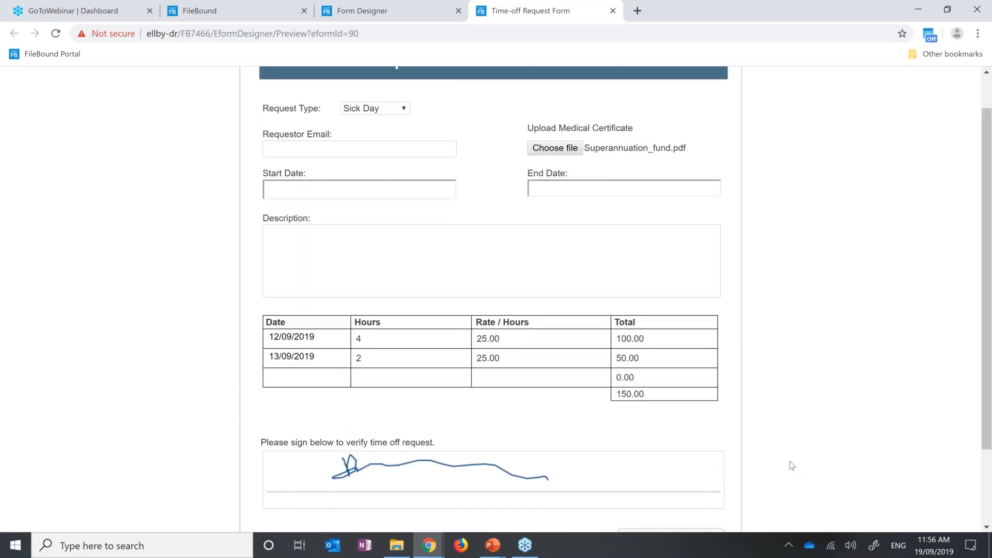